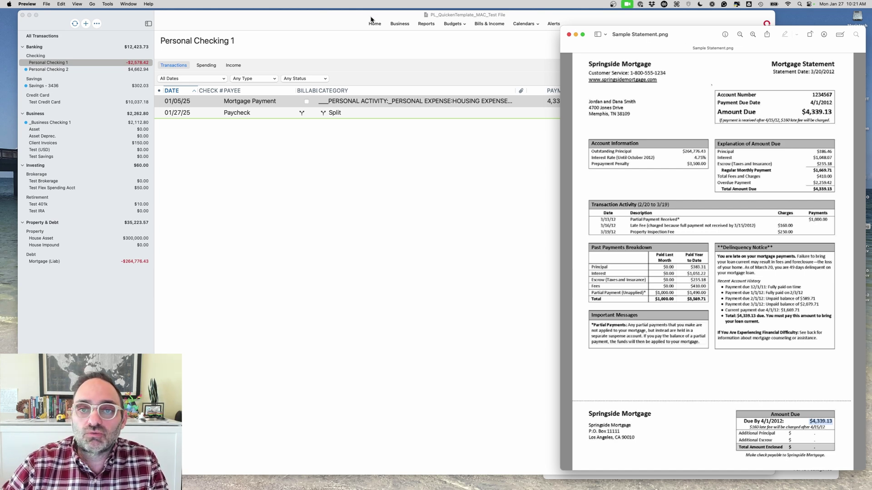
Compare the amount due on the sample mortgage statement in Preview with the Mortgage Payment entry in Quicken's Personal Checking 1 register.
click(325, 19)
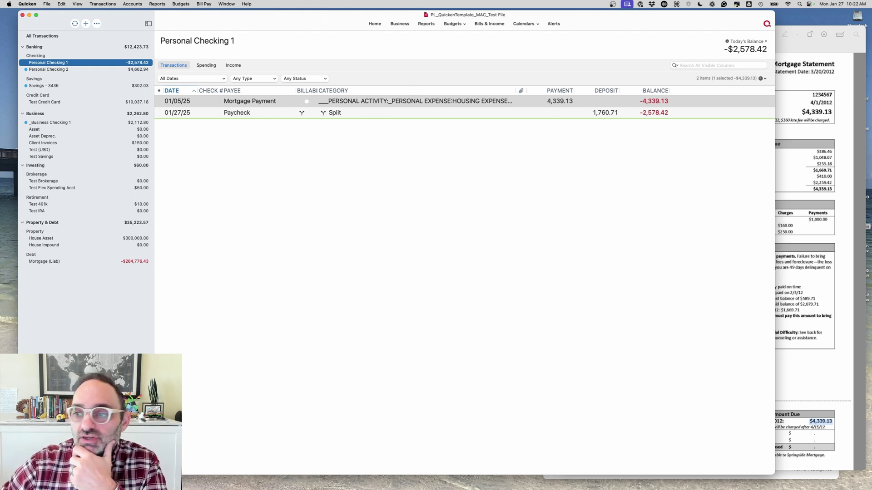
click(840, 146)
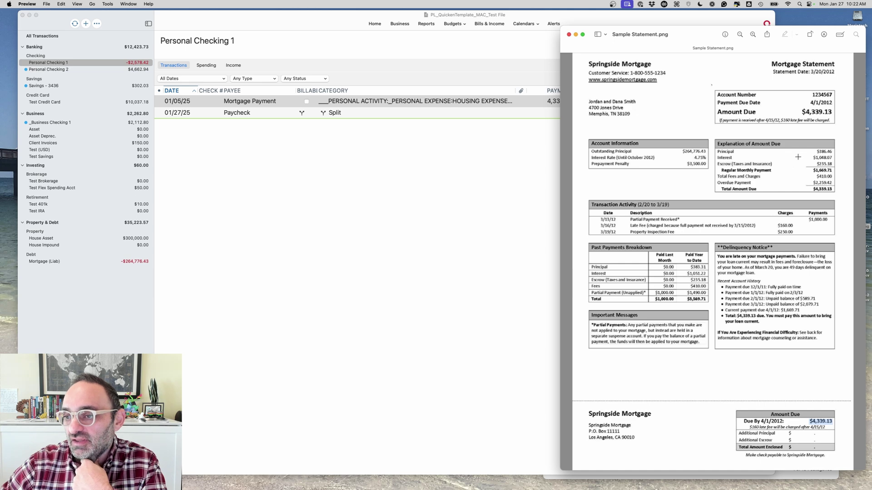
drag(802, 112, 833, 112)
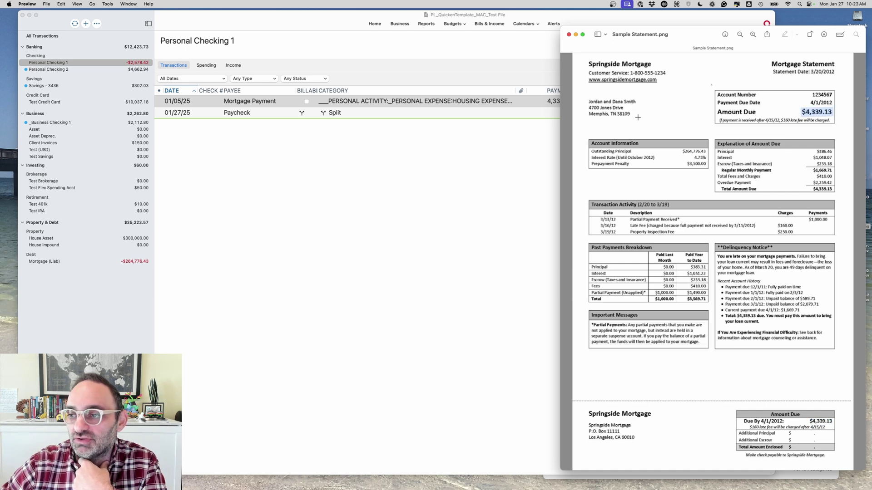
click(347, 78)
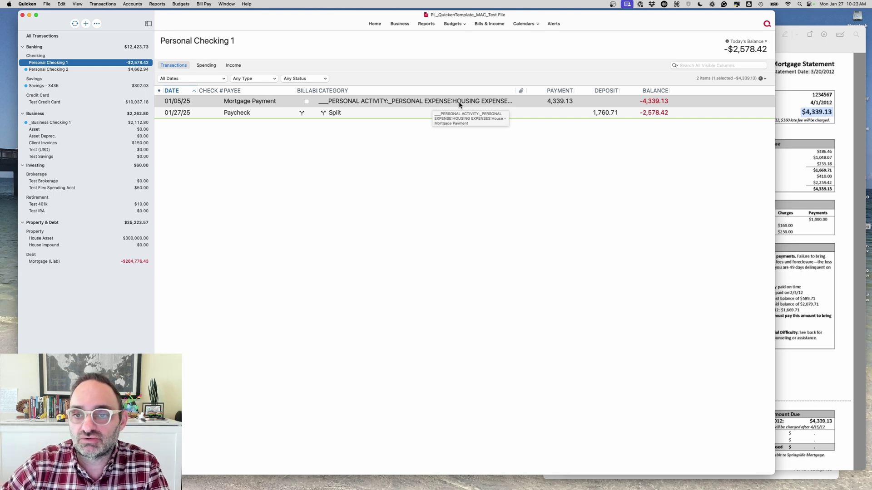
click(803, 113)
drag(586, 65, 660, 64)
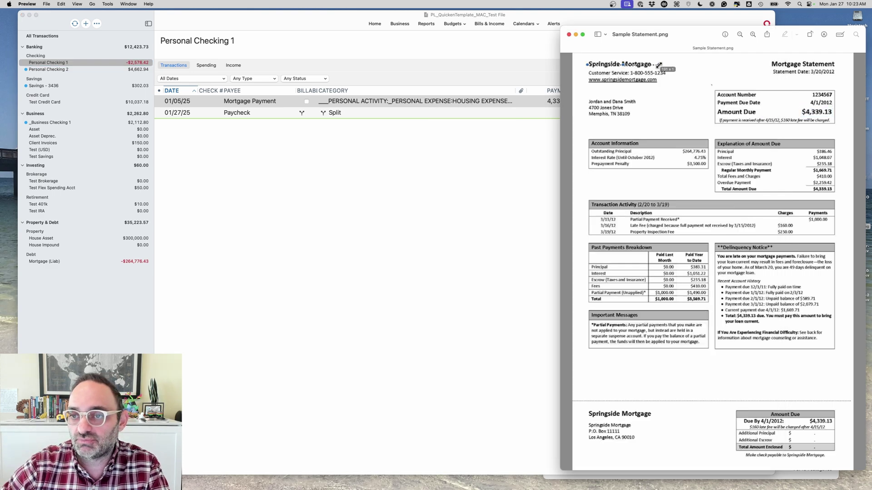
click(452, 84)
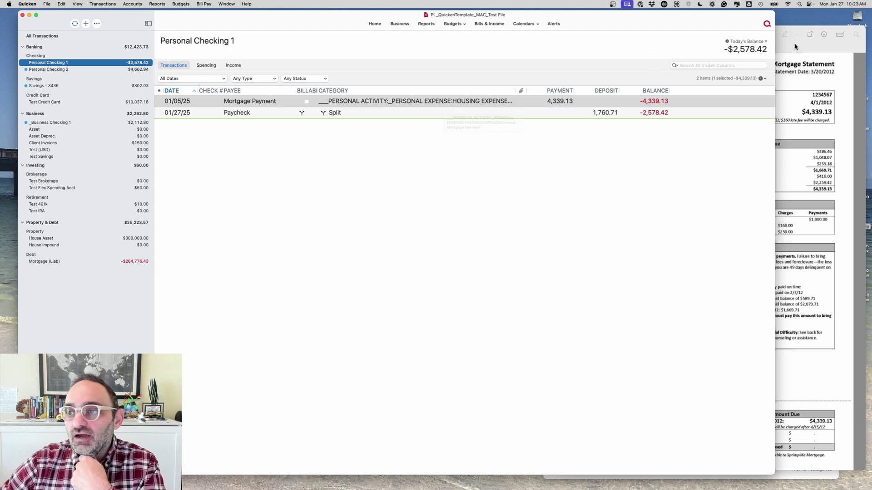
Open the Categories window and move it so the housing expense categories sit beside the register.
click(227, 4)
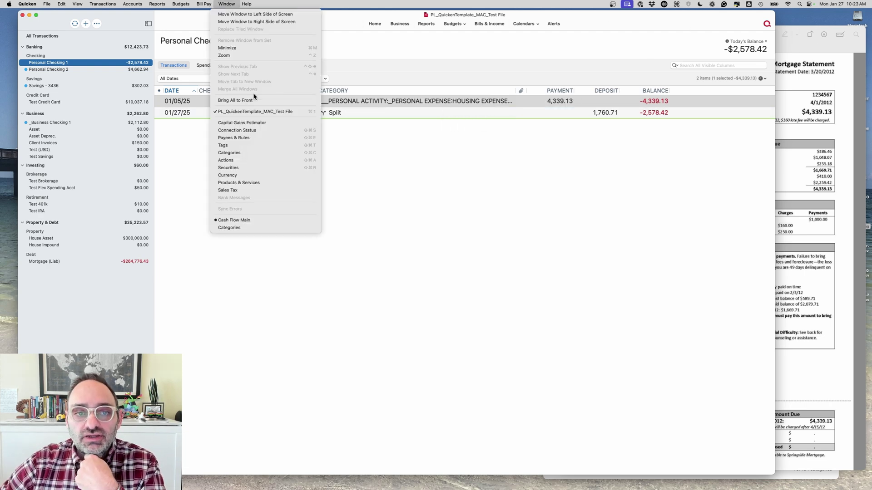
click(248, 158)
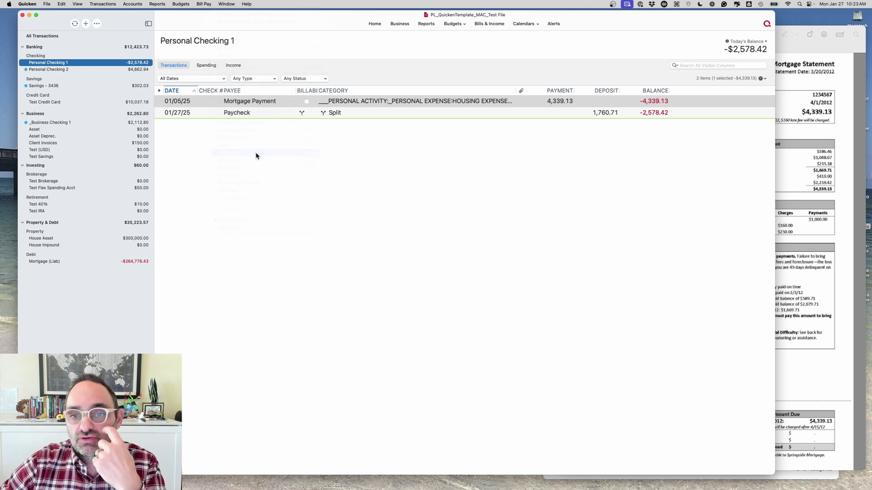
drag(666, 115, 633, 25)
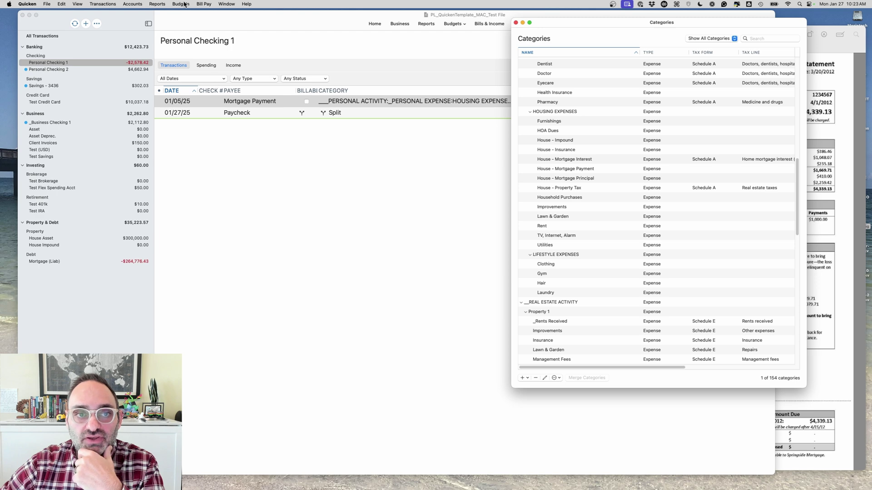
Review the personal housing expense outflows in the Cash Flow Main report, close it and return to the category list.
click(157, 4)
click(270, 14)
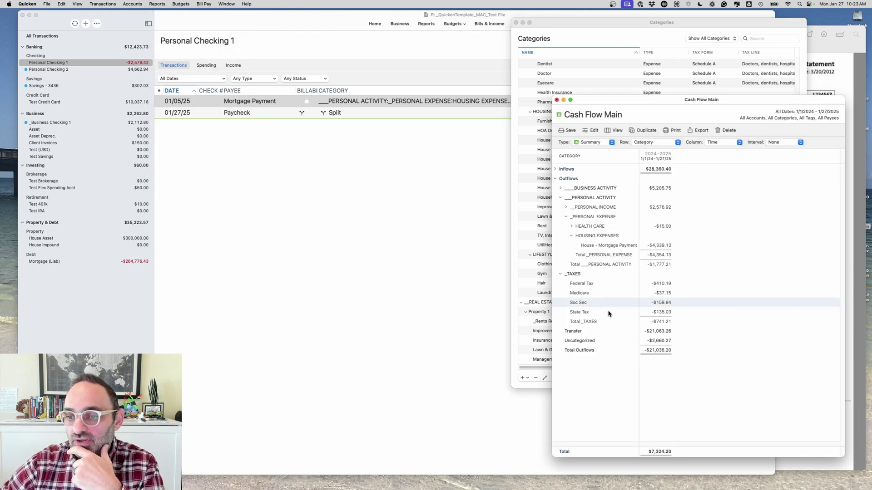
click(556, 100)
click(676, 305)
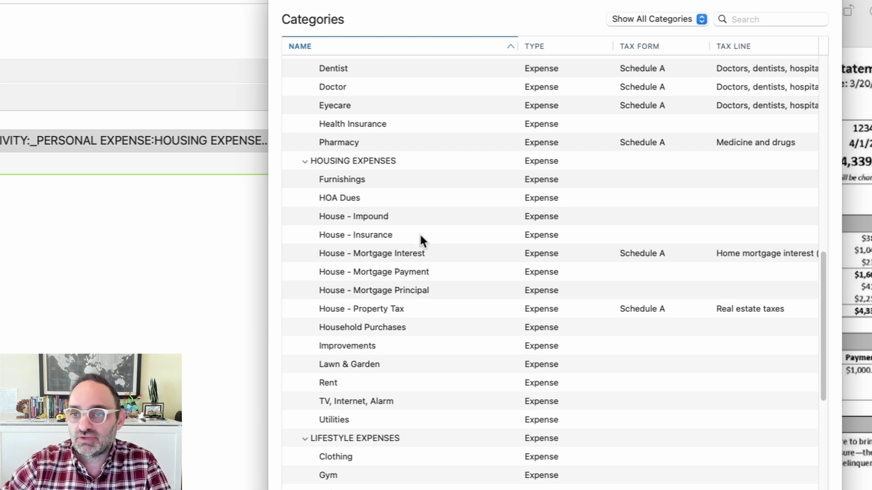
Add a new expense subcategory named House - Rent under HOUSING EXPENSES.
click(355, 159)
right_click(362, 160)
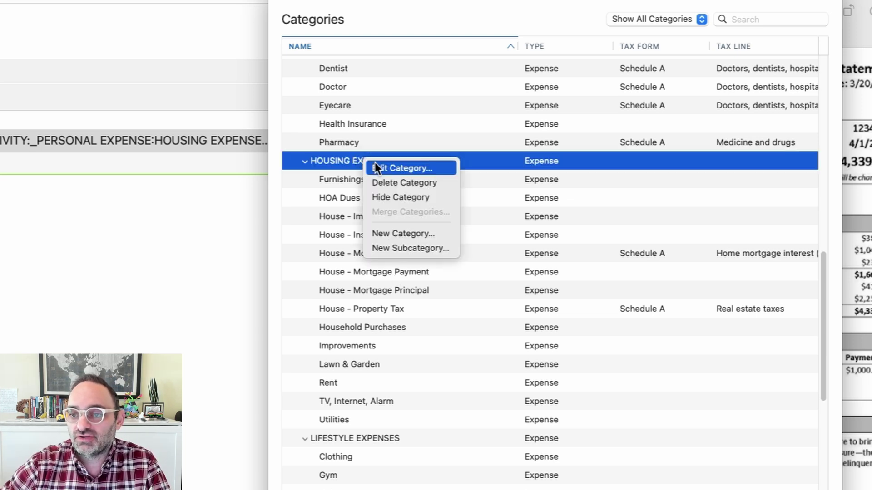
click(407, 248)
text(House - Rent)
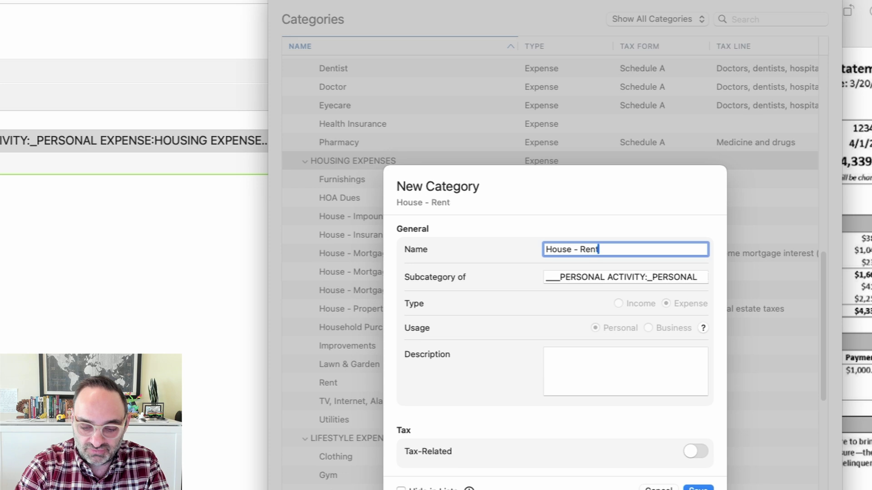
key(Return)
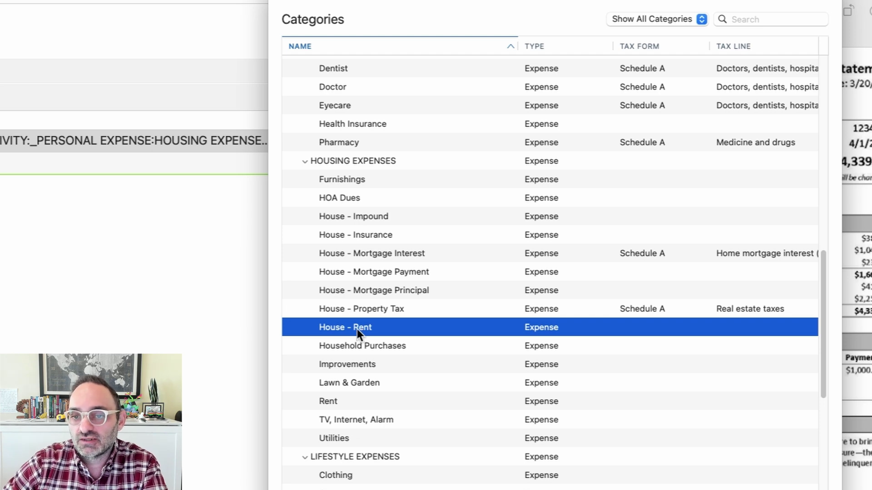
click(390, 293)
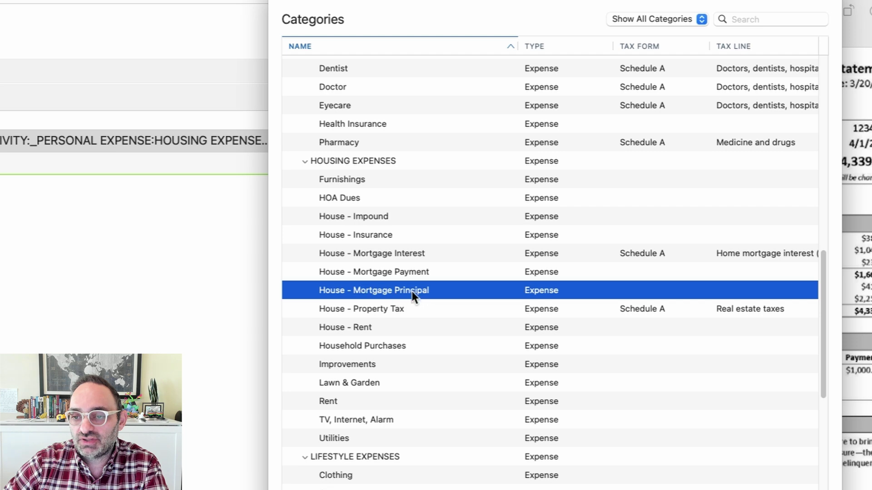
Widen the register's Category column and open the split details of the 01/05/25 Mortgage Payment transaction.
click(352, 274)
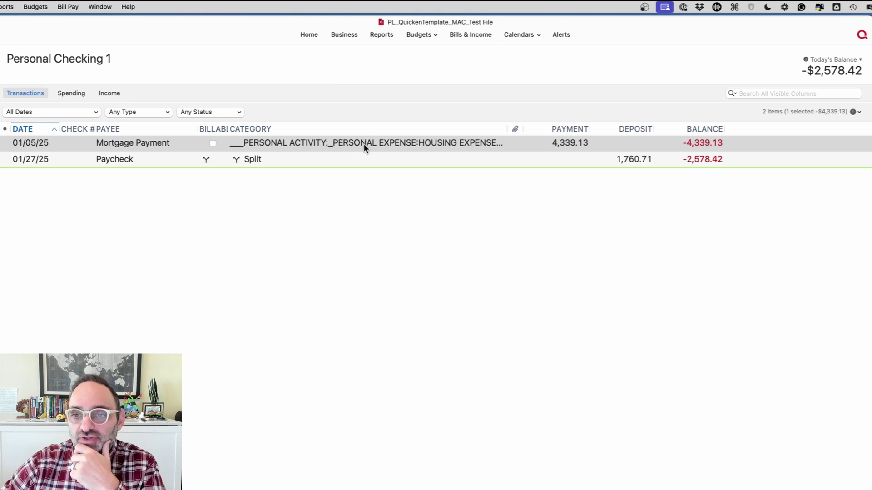
drag(507, 128, 602, 128)
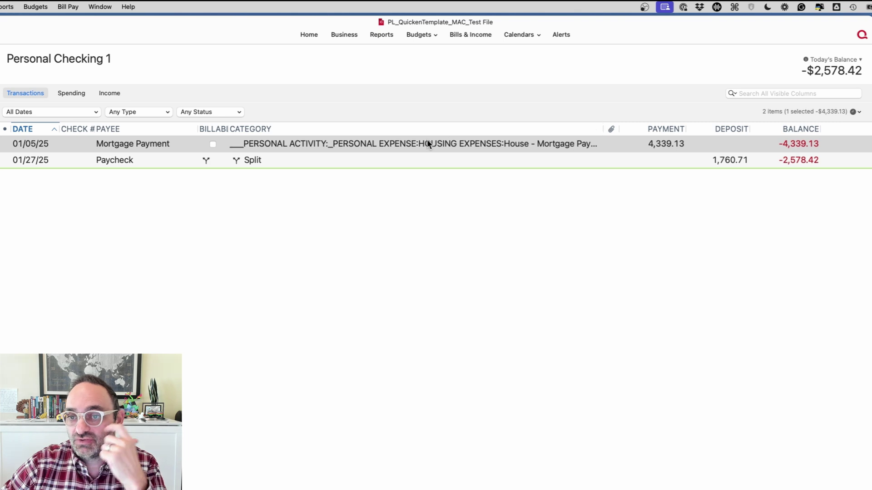
click(413, 145)
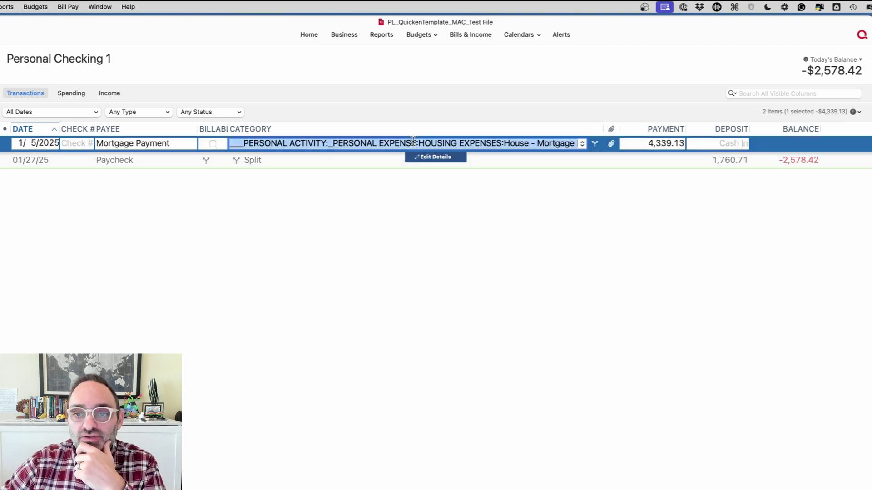
click(421, 157)
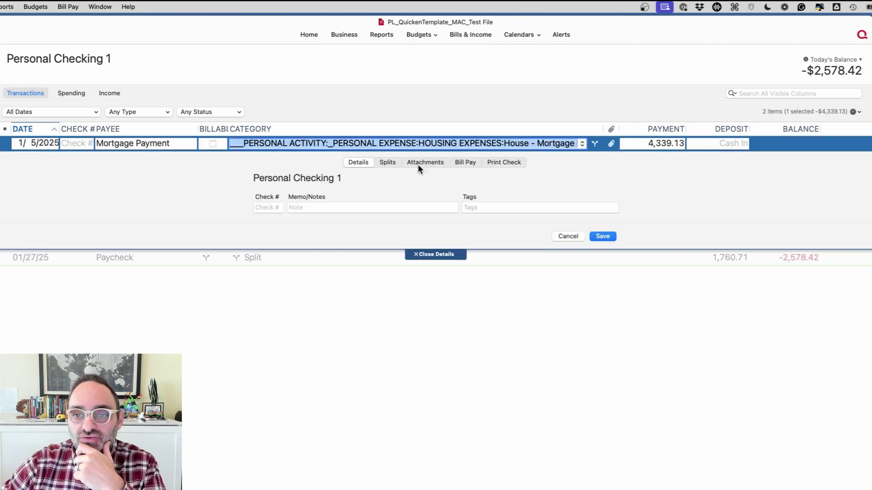
click(393, 163)
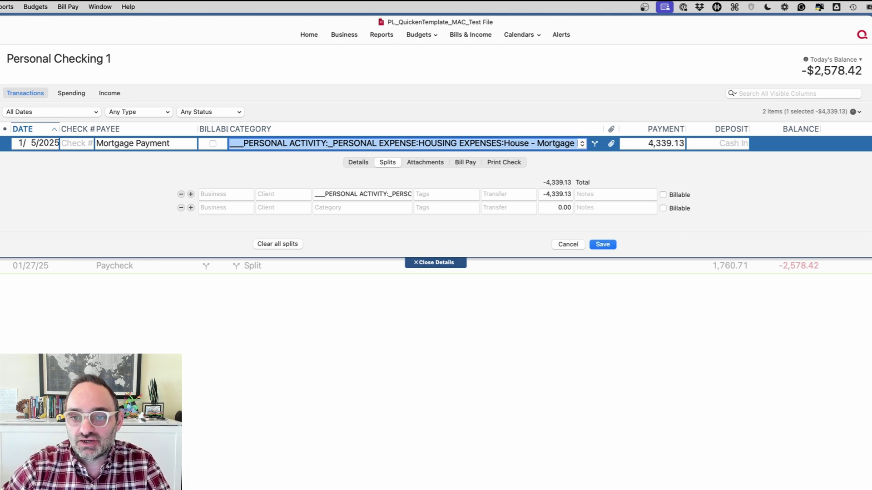
Clear the stray sketch on the mortgage statement in Preview and set the first split line's category in Quicken to House - Mortgage Interest.
key(super+Tab)
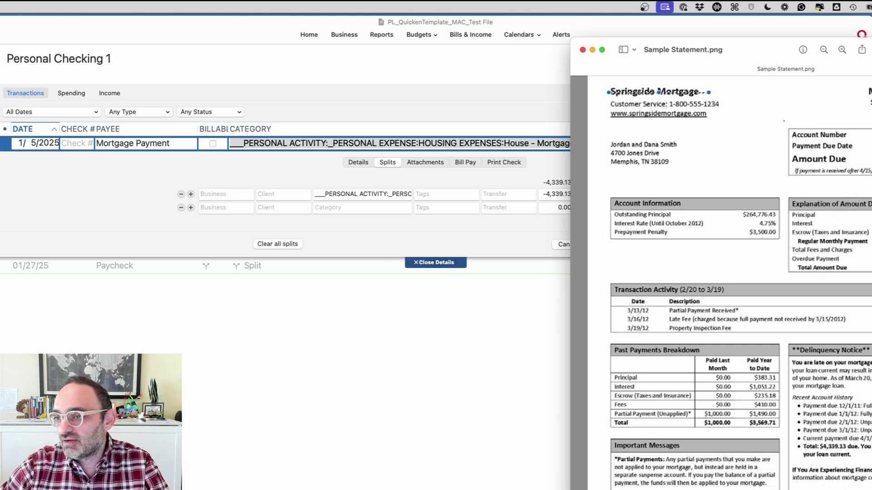
key(Escape)
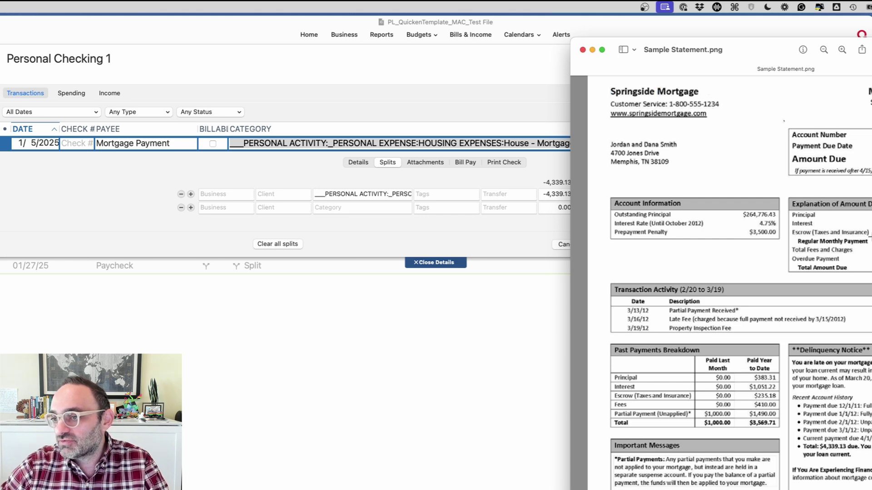
click(363, 199)
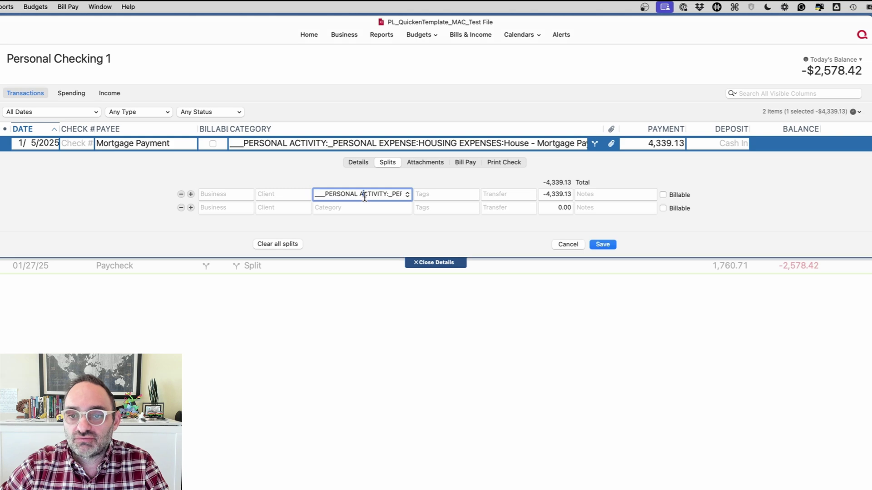
click(332, 194)
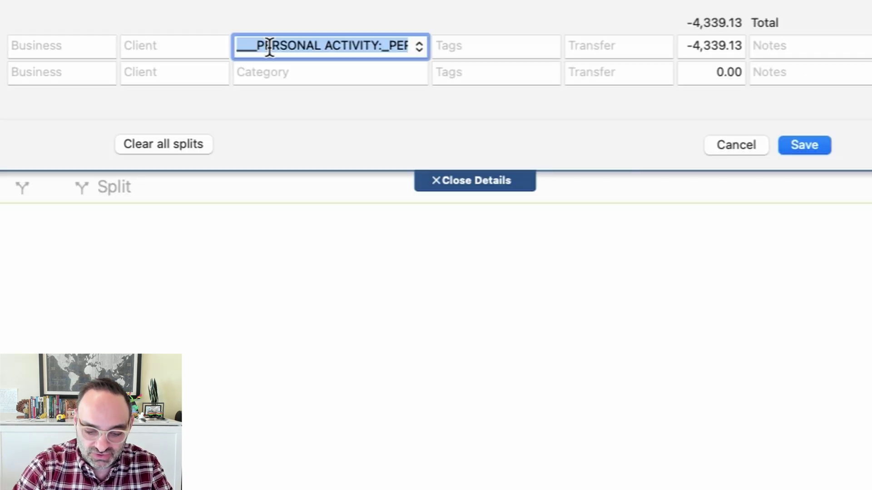
text(House - Impound)
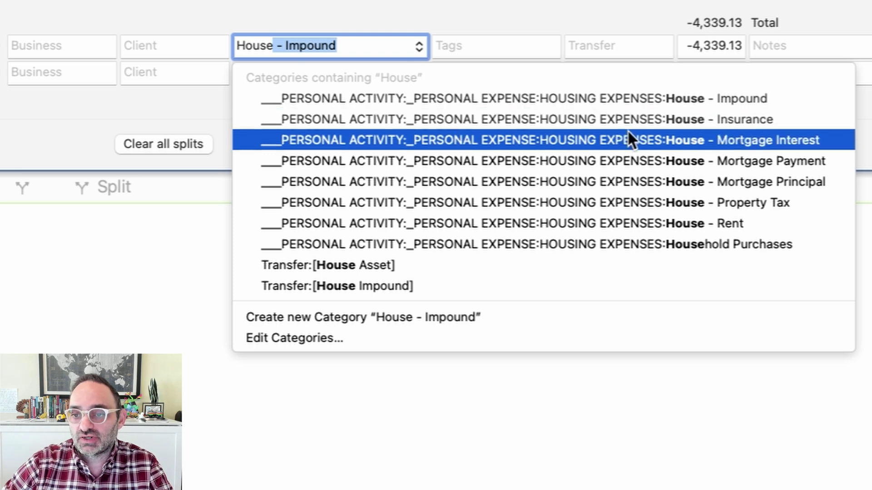
click(763, 138)
Set the mortgage interest split line's amount to -1048.07.
click(712, 46)
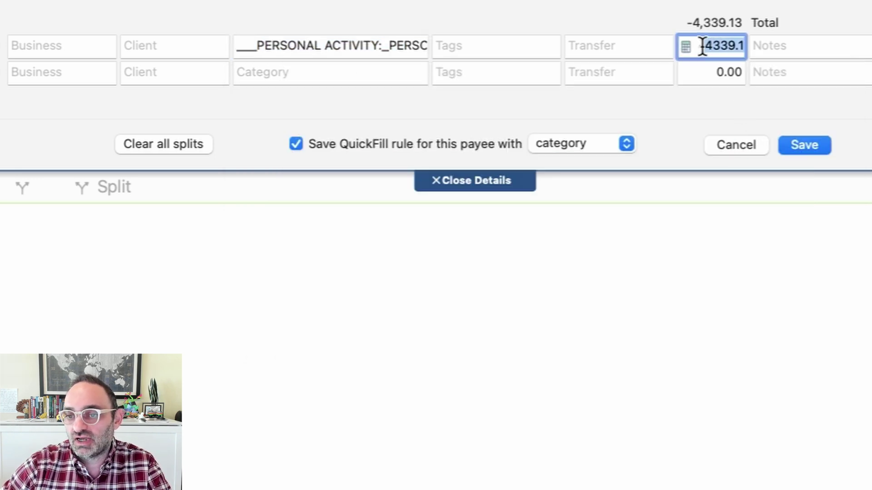
key(BackSpace)
text(1048.07)
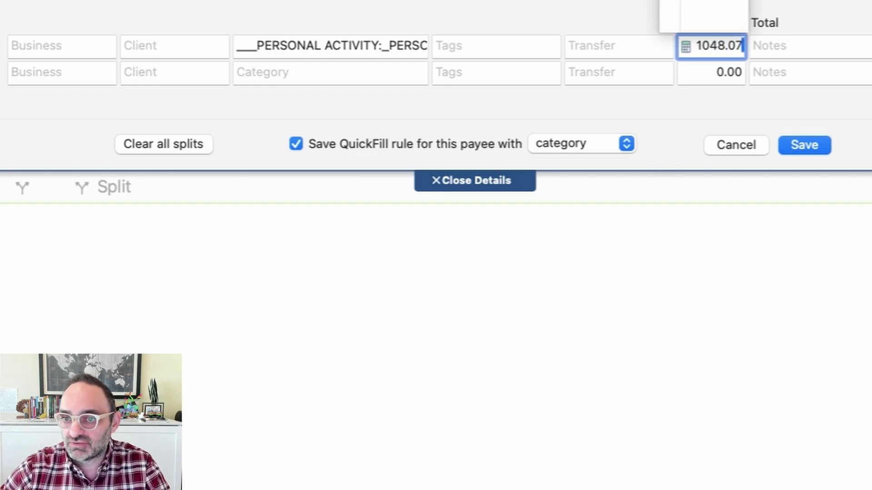
click(701, 46)
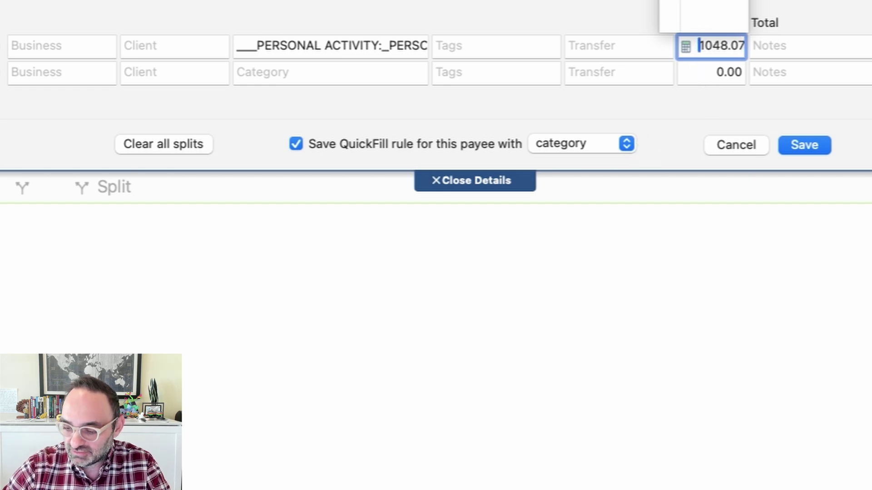
text(-)
click(322, 74)
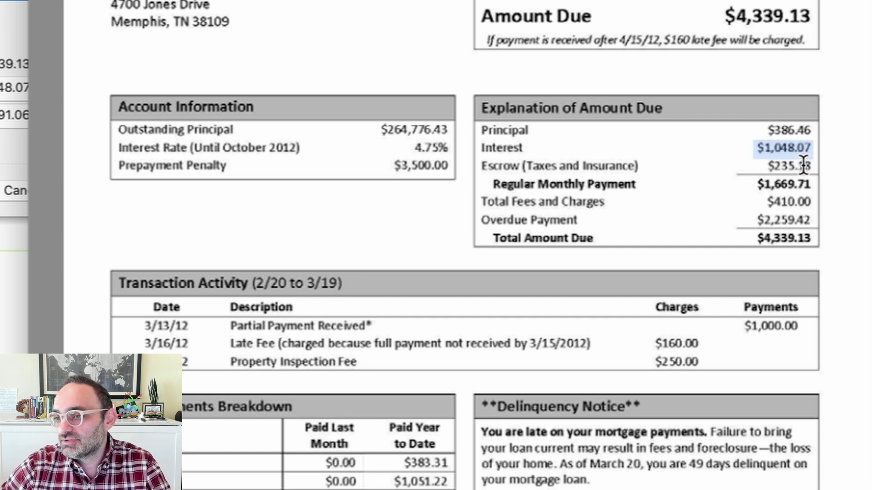
Check the statement's total amount due in Preview and set the Mortgage Payment transaction's payment amount in Quicken to 1,669.71.
click(766, 239)
double_click(766, 239)
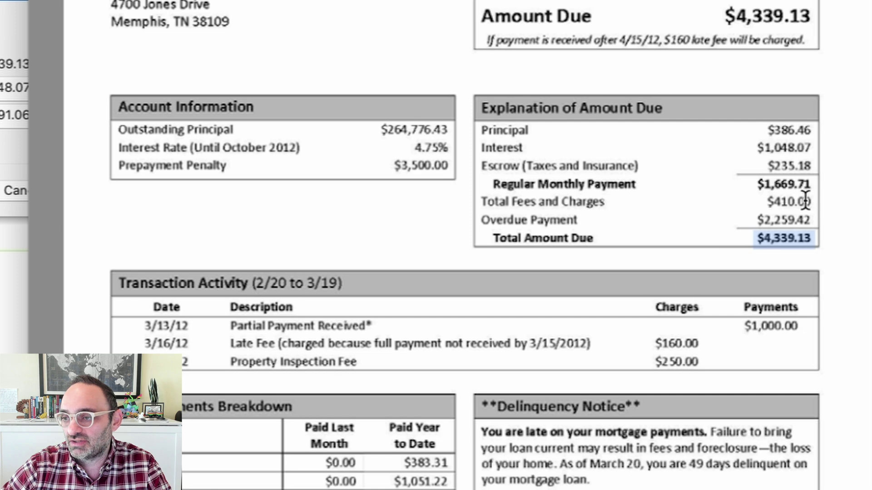
click(12, 152)
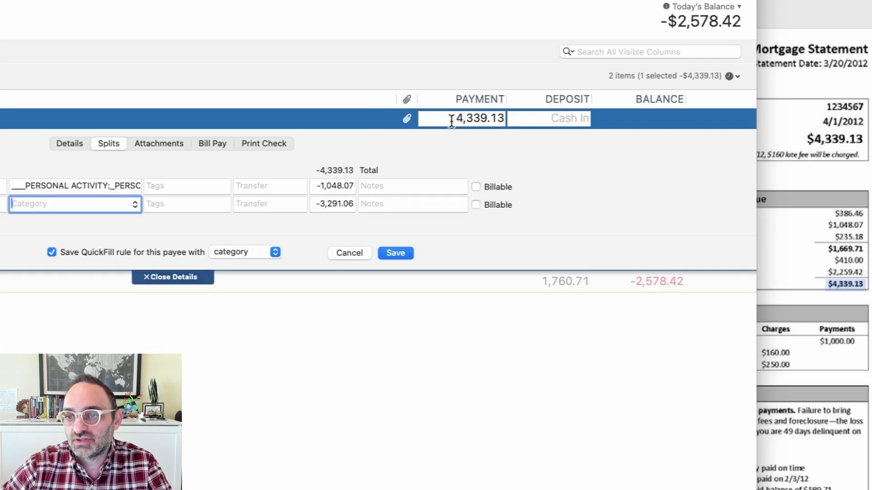
click(451, 119)
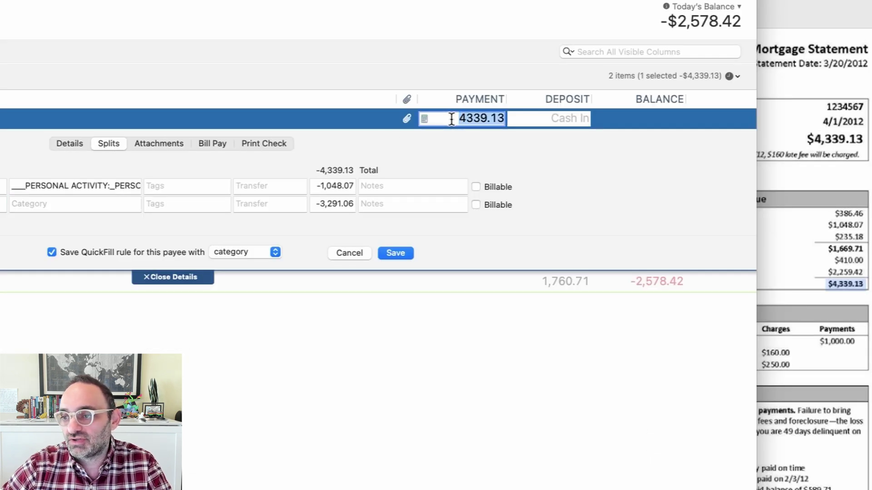
text(1,66)
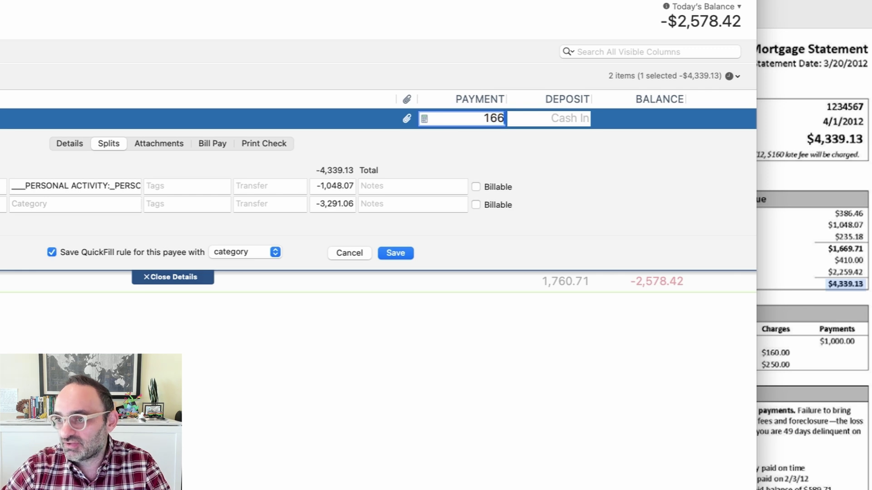
text(9)
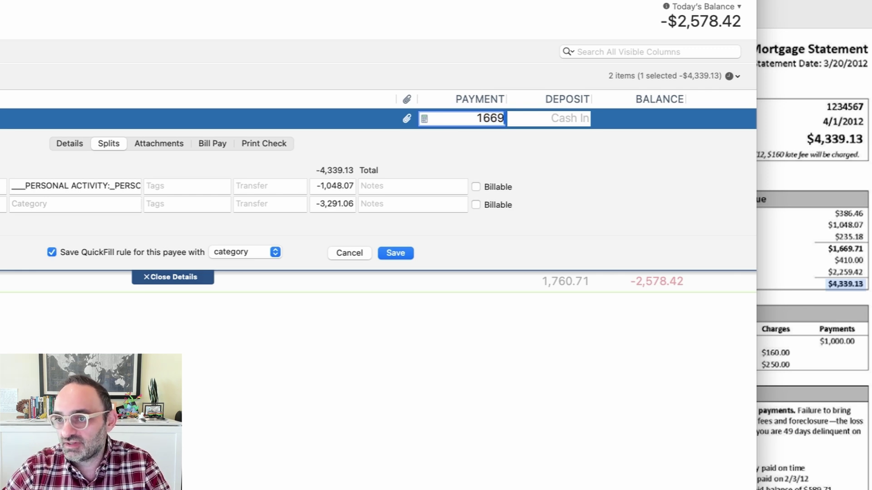
text(.71)
key(Tab)
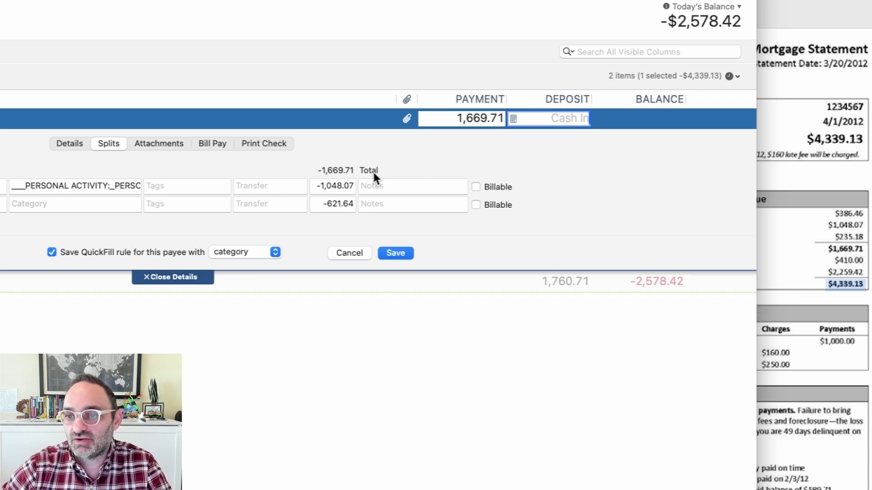
Check the statement's escrow amount in Preview and set the second split line's amount in Quicken to -235.18.
click(813, 176)
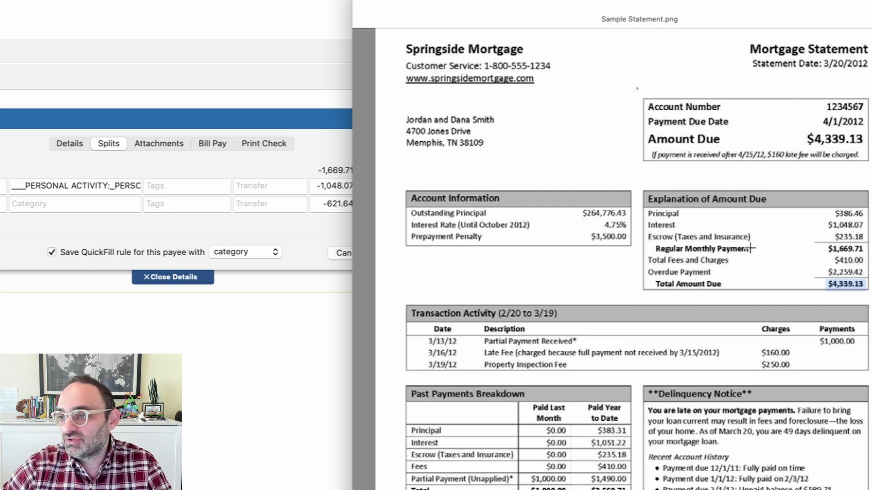
click(330, 203)
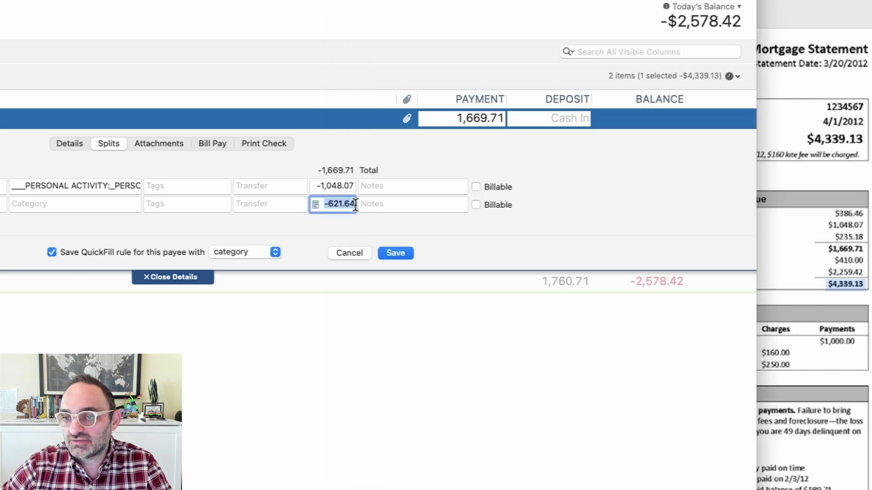
text(-235.18)
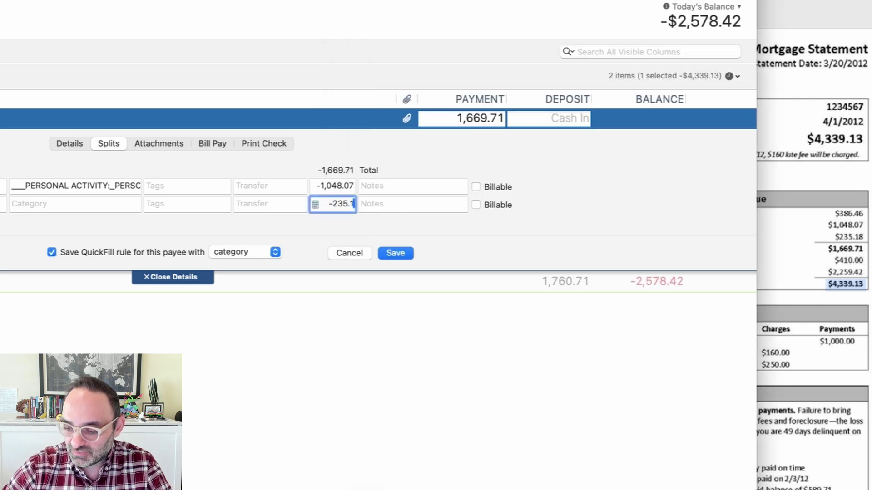
key(Tab)
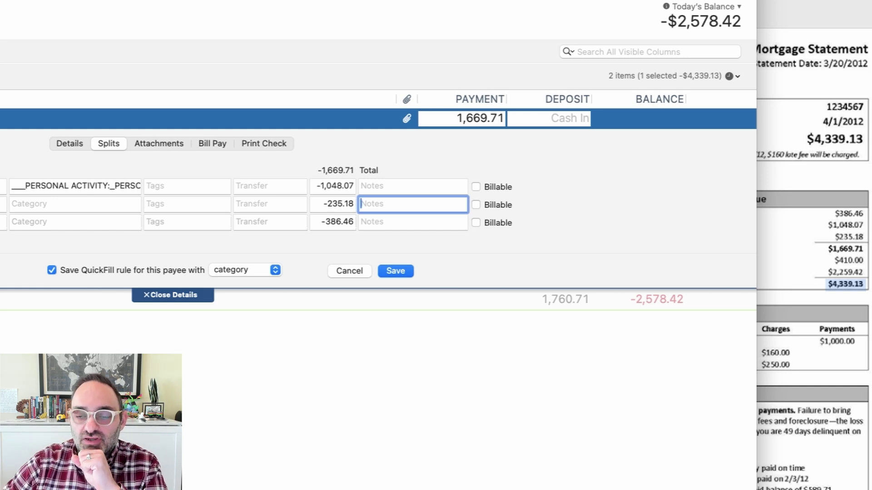
Set the category of the -235.18 split line to House - Impound.
click(81, 202)
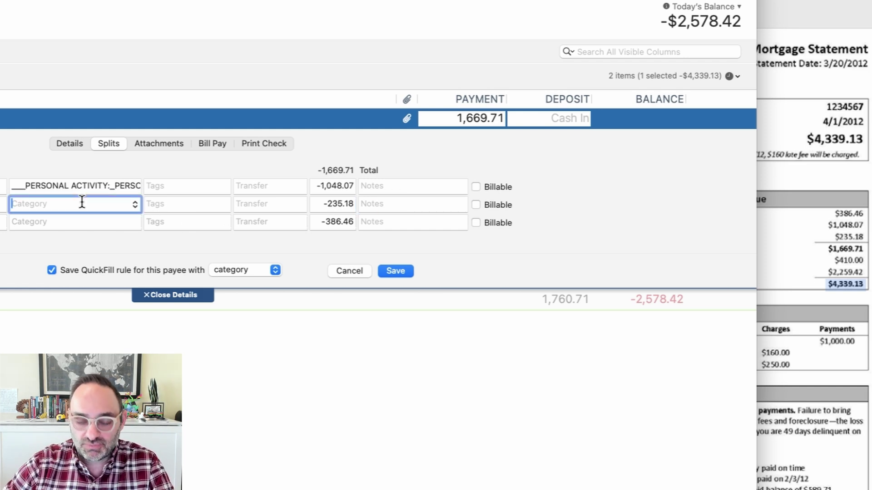
text(Mort)
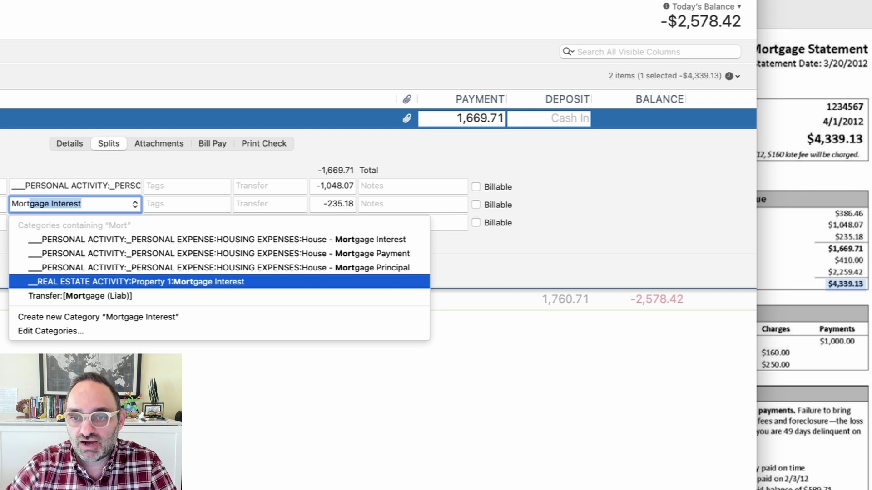
key(BackSpace)
key(BackSpace)
key(BackSpace)
key(BackSpace)
key(BackSpace)
text(House - Impound)
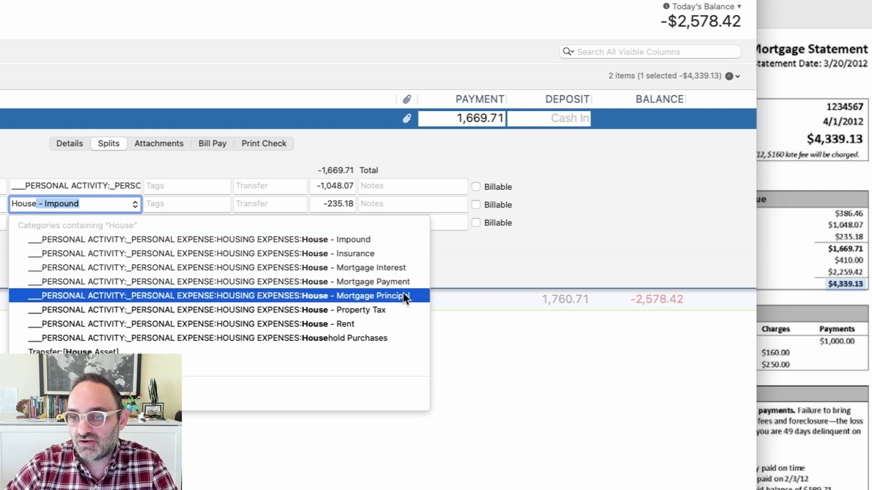
click(367, 241)
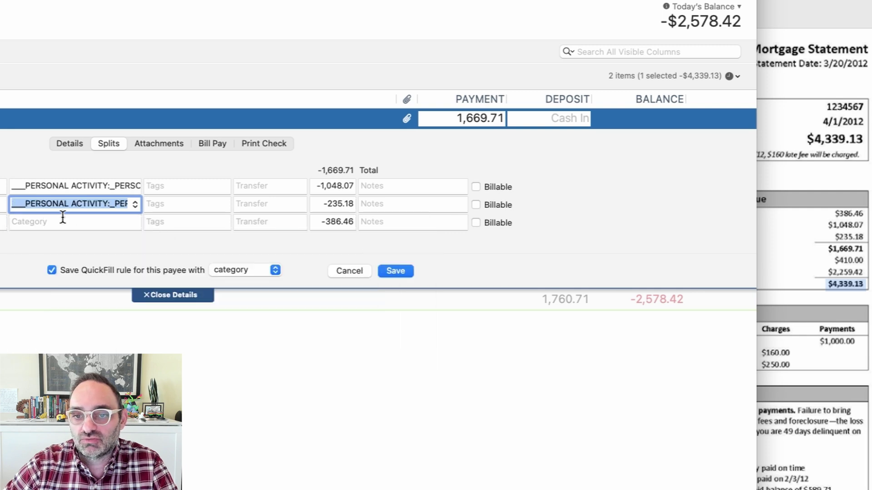
Rename the House - Impound category to House - Mortgage Impound in the category list and close the list.
key(super+grave)
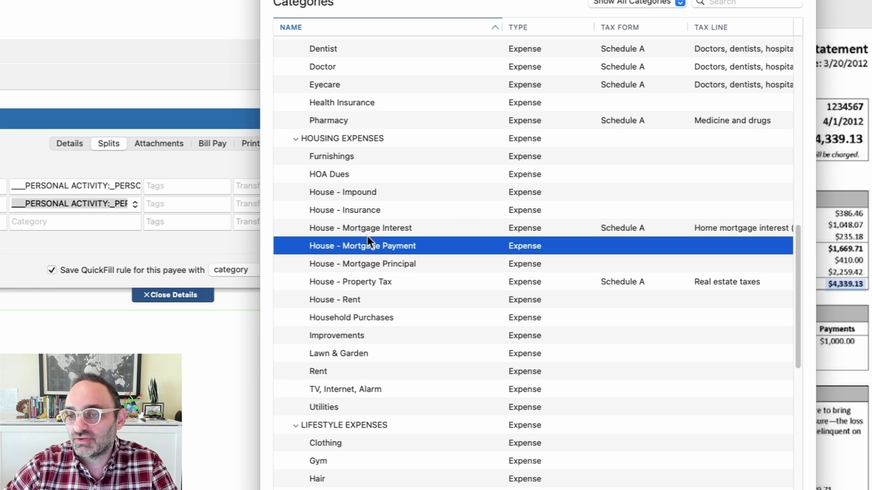
right_click(358, 197)
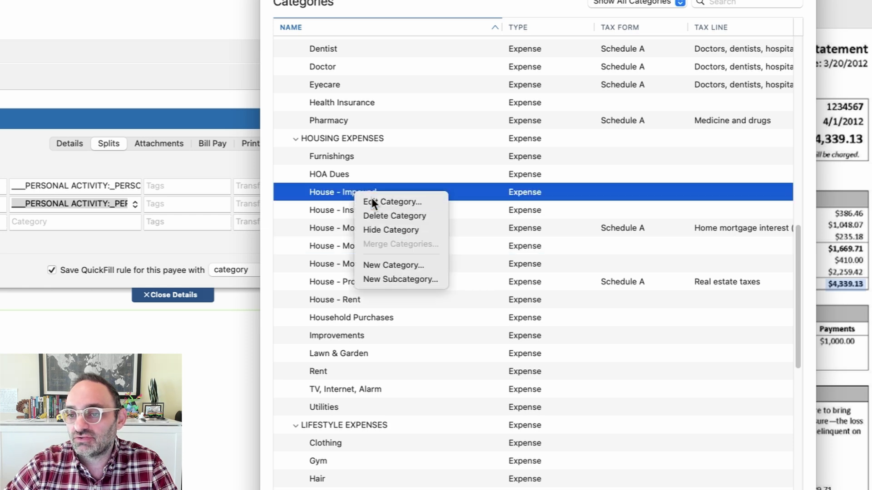
click(367, 199)
click(564, 224)
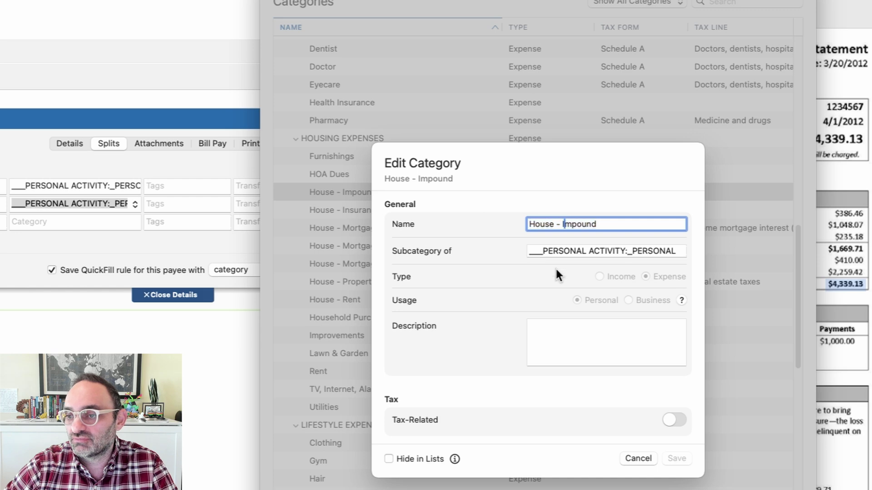
text(Mortgage)
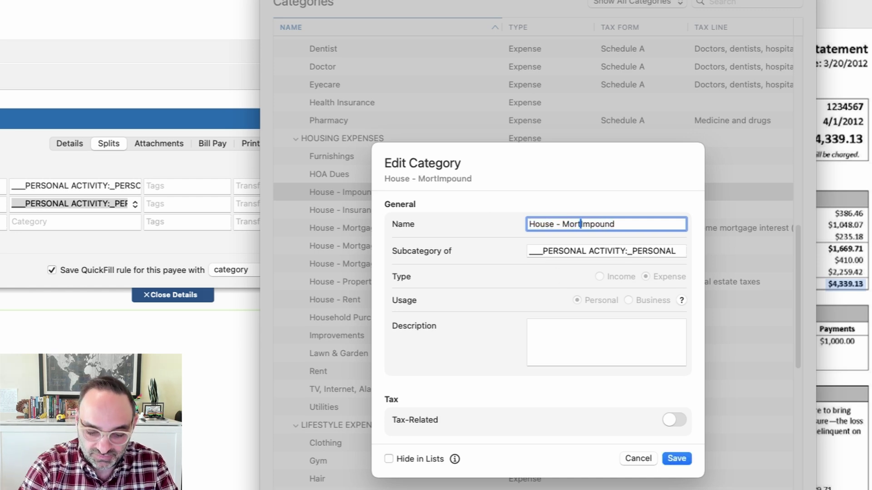
click(677, 457)
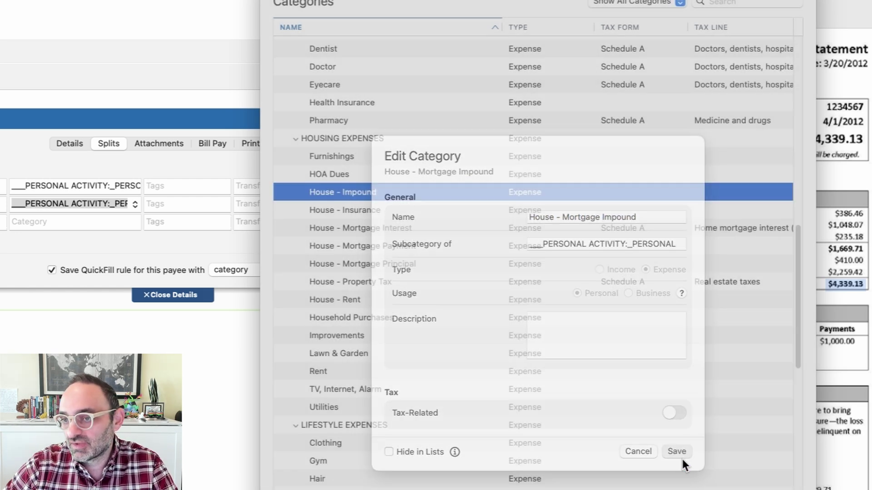
click(272, 1)
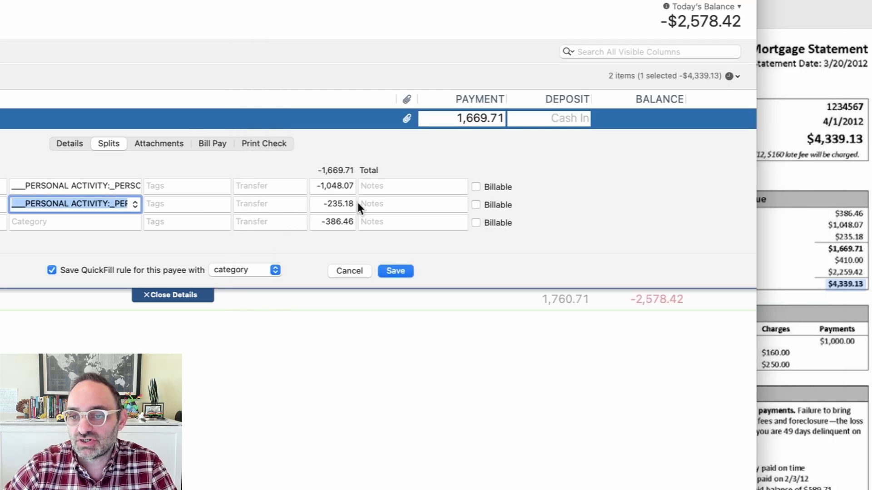
Check the statement's principal in Preview, set the third split line's category in Quicken to House - Mortgage Principal, and save the transaction.
click(825, 216)
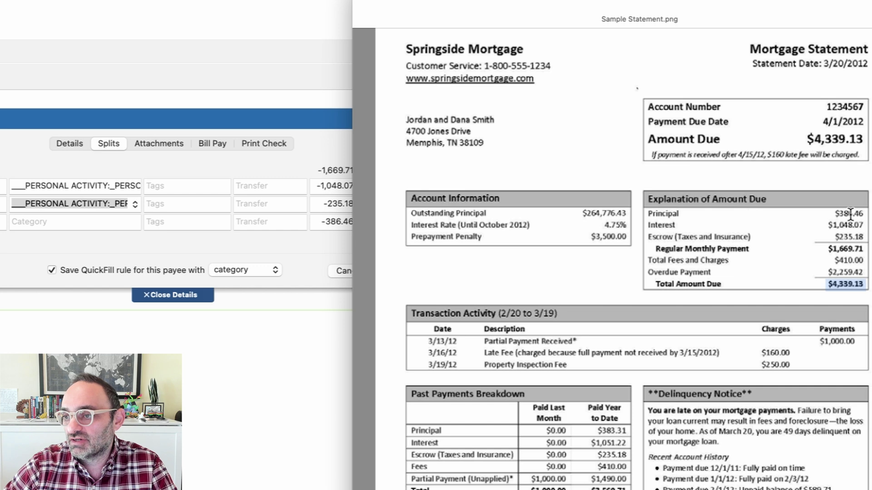
click(84, 223)
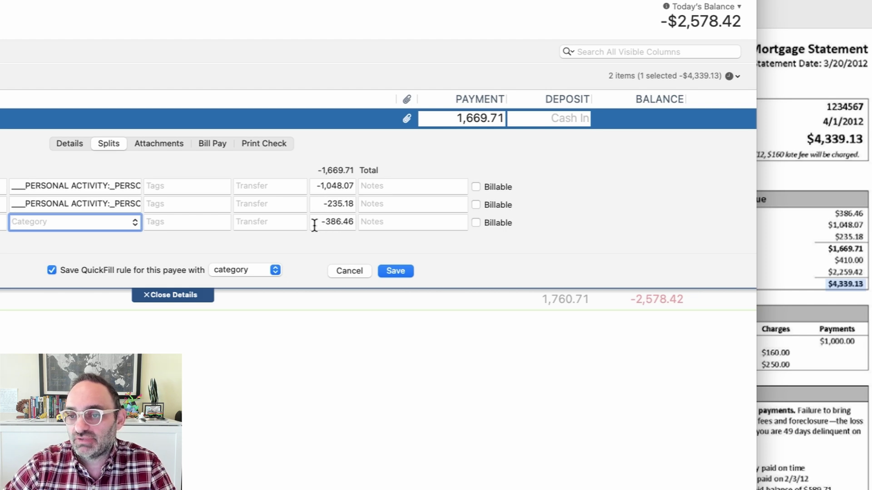
click(857, 218)
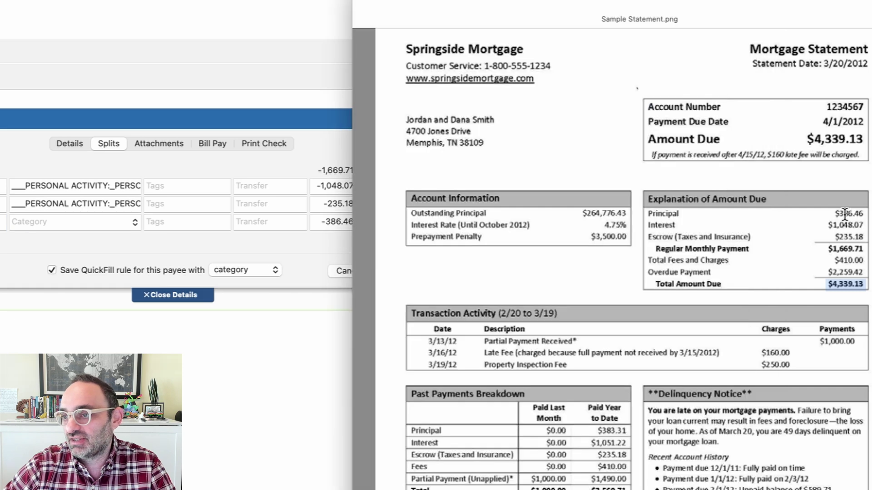
click(71, 223)
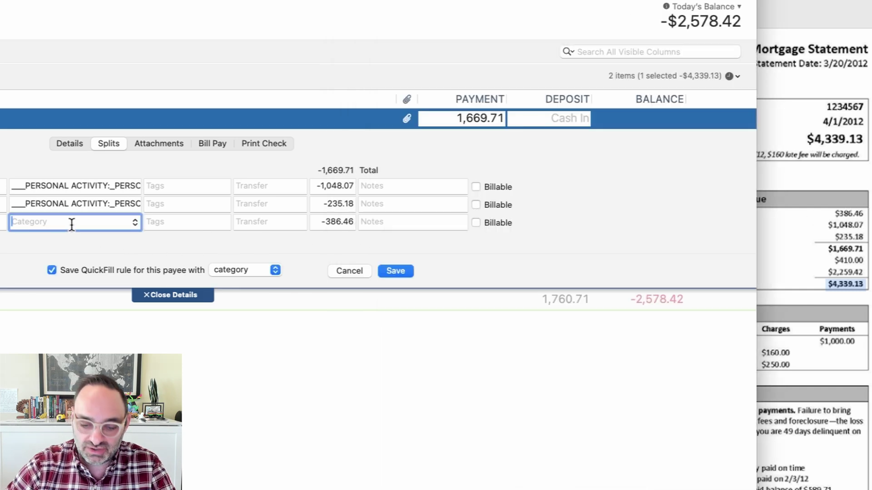
text(House)
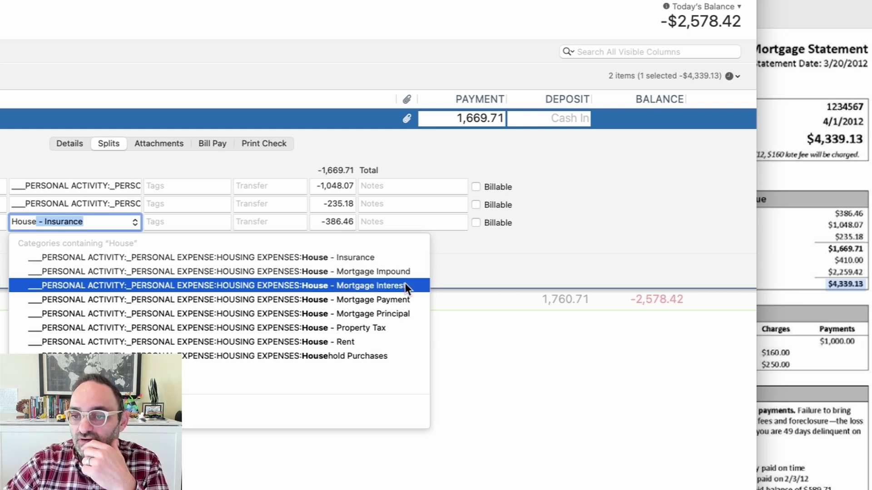
click(404, 312)
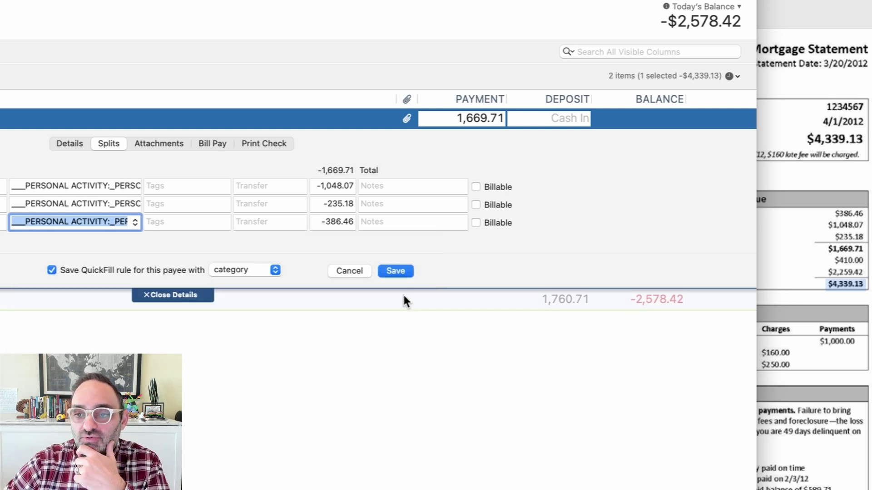
click(396, 271)
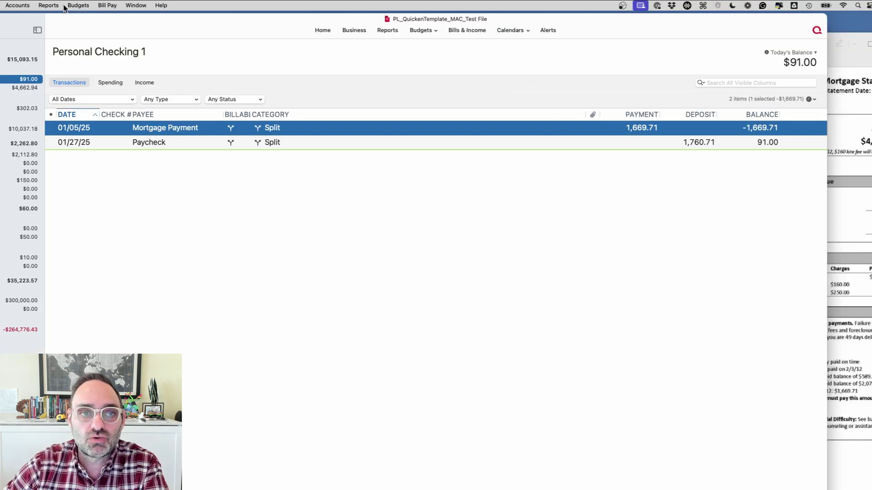
Open the Cash Flow Main report and collapse the business activity, personal income and health care groups to examine the housing expenses.
click(46, 6)
mouse_move(58, 19)
click(171, 21)
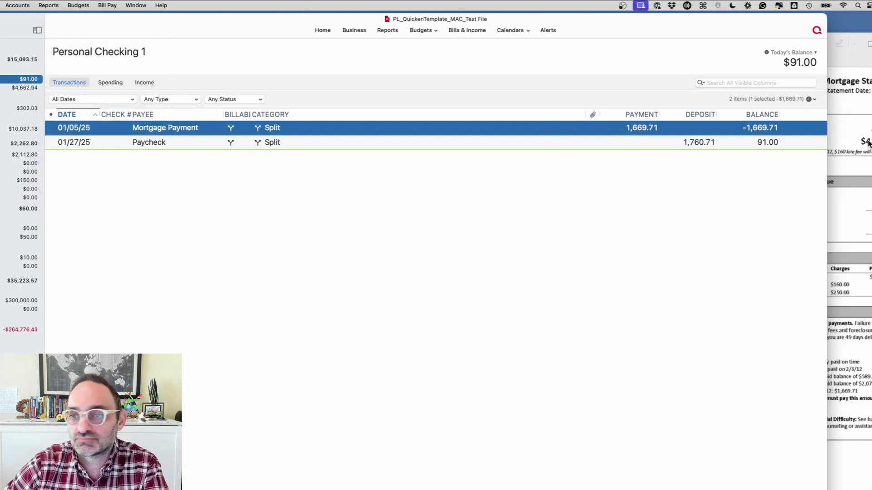
click(557, 287)
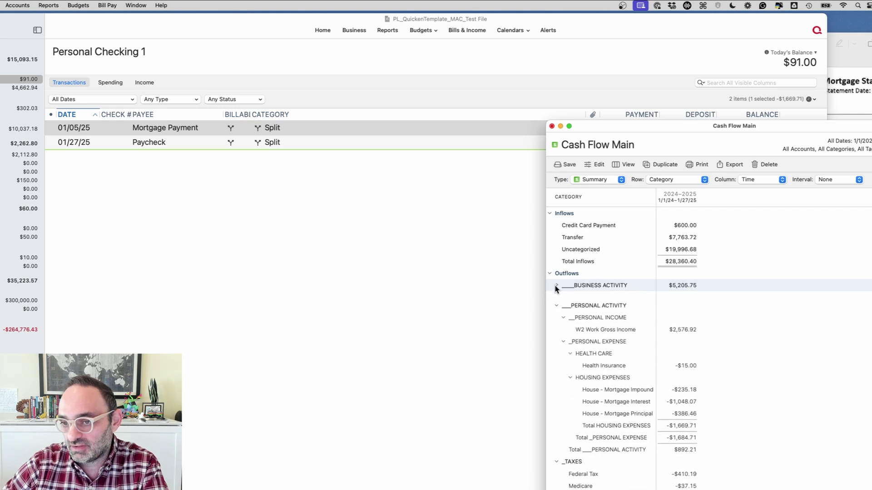
click(563, 310)
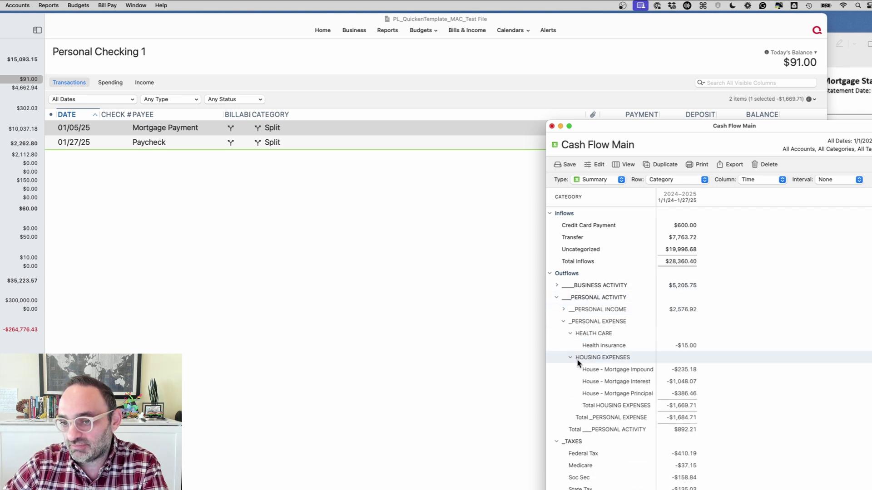
click(570, 335)
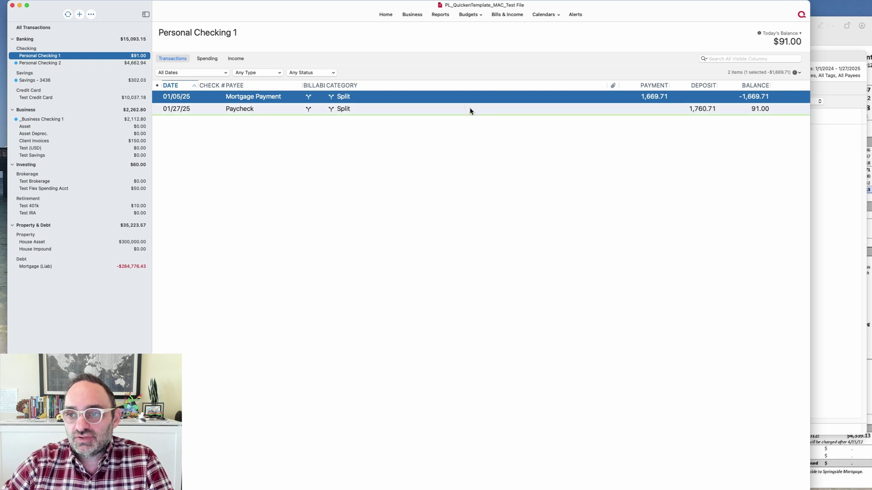
click(840, 217)
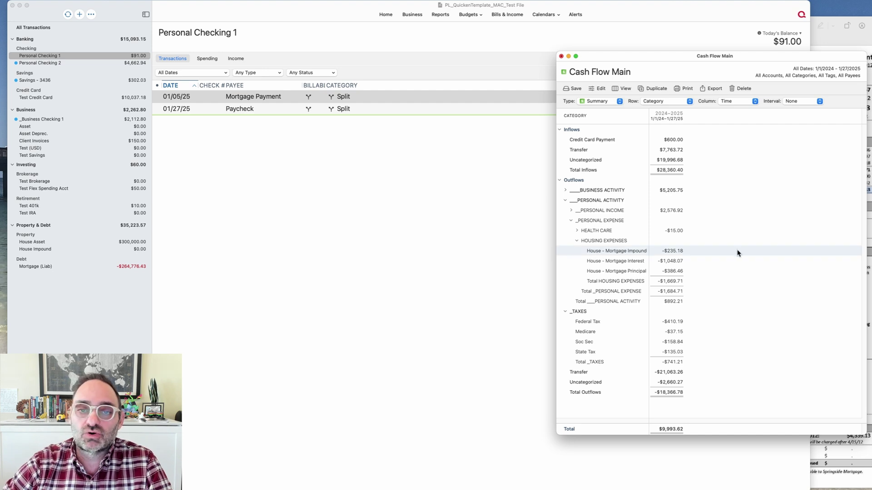
Duplicate the 01/05/25 Mortgage Payment transaction in the Personal Checking 1 register.
click(367, 33)
right_click(395, 100)
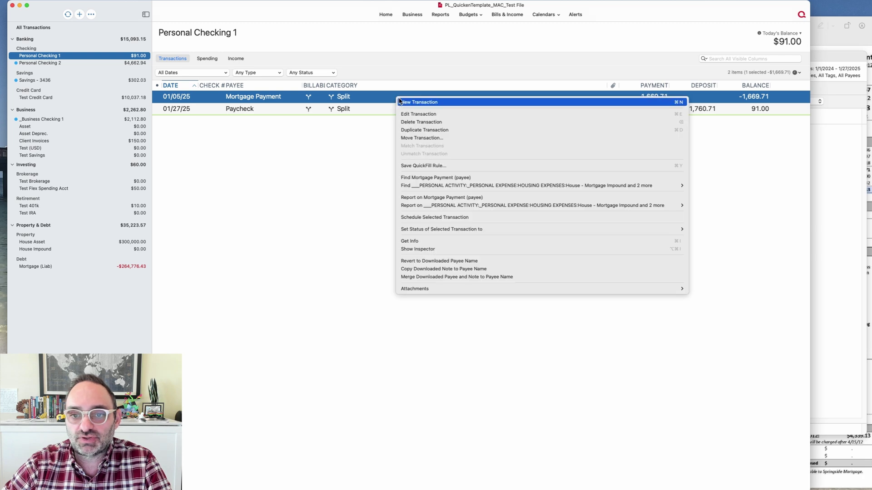
click(418, 131)
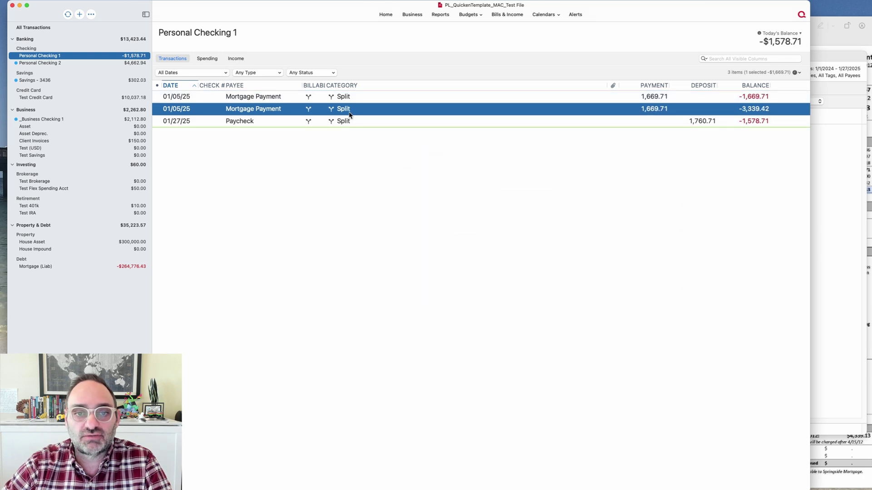
Open the split details of the duplicated Mortgage Payment transaction and remove its categorized split lines.
click(353, 112)
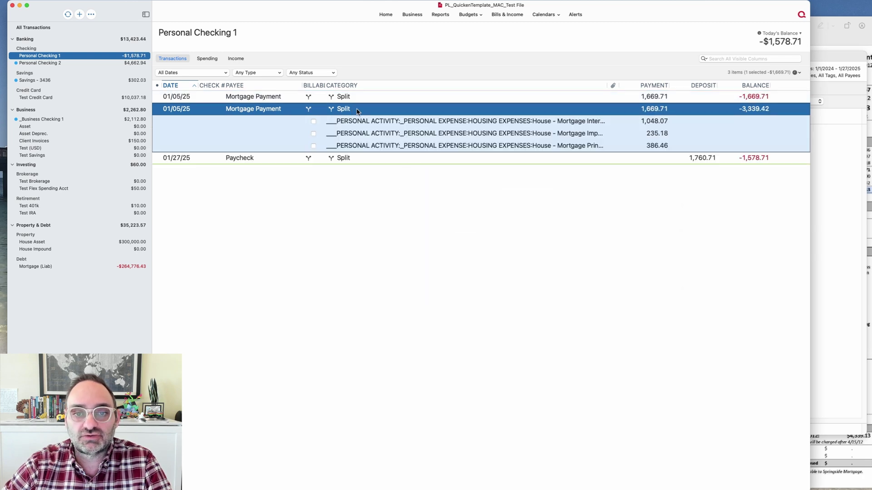
click(474, 112)
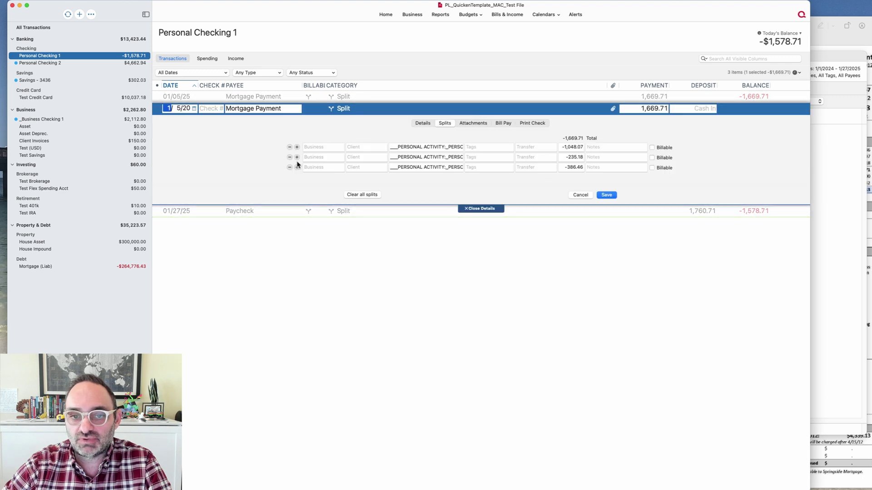
click(290, 148)
click(290, 148)
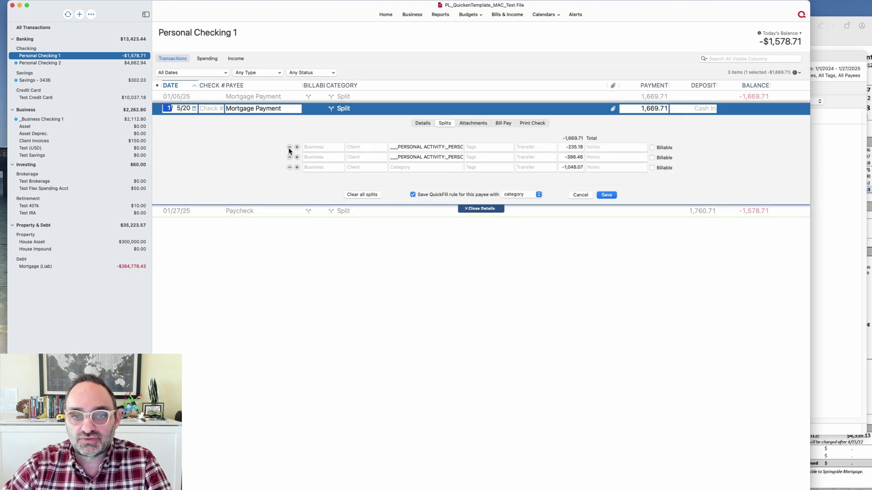
click(290, 148)
Set the duplicated transaction's category to House - Mortgage Payment, save it, and bring up the Cash Flow Main report.
click(353, 108)
text(Mortgage Interest)
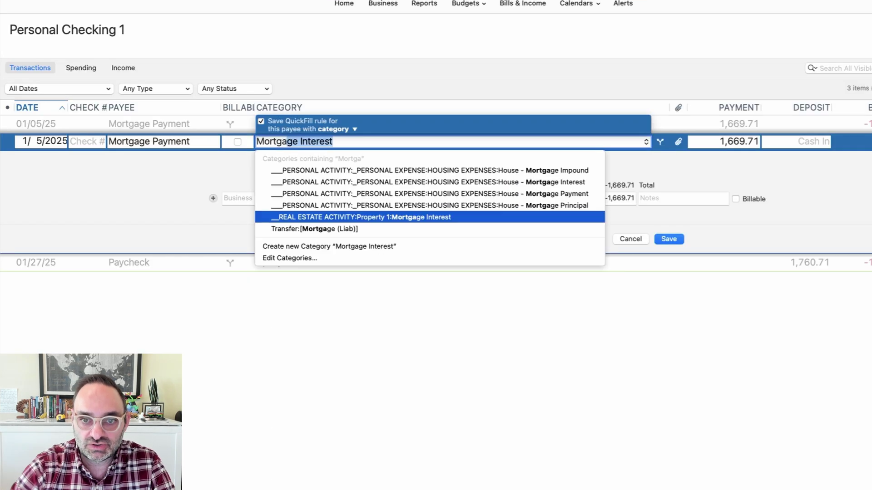
click(451, 191)
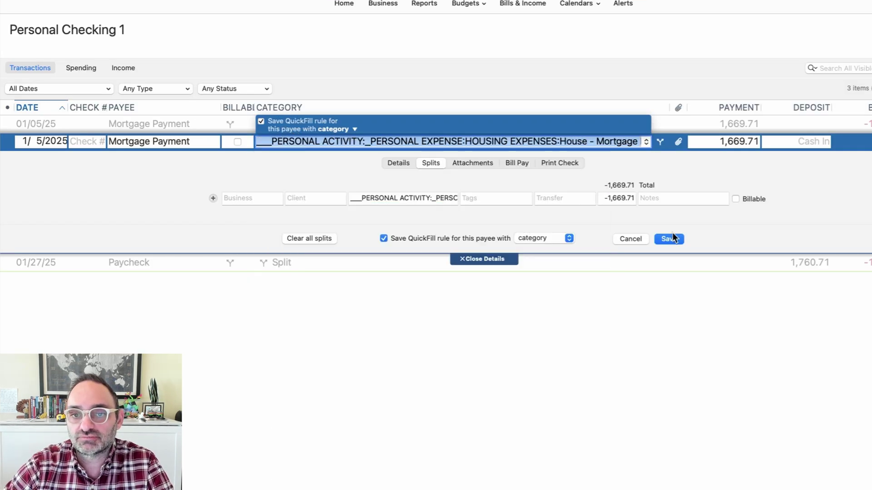
click(669, 238)
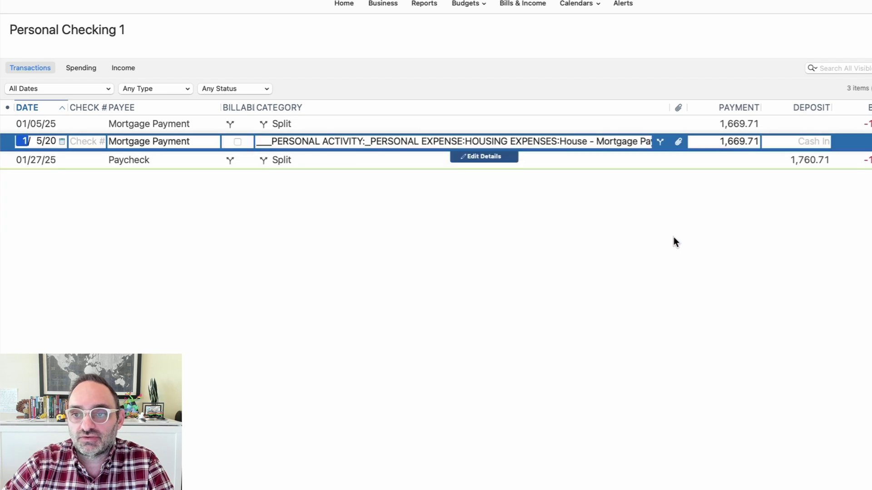
key(super+grave)
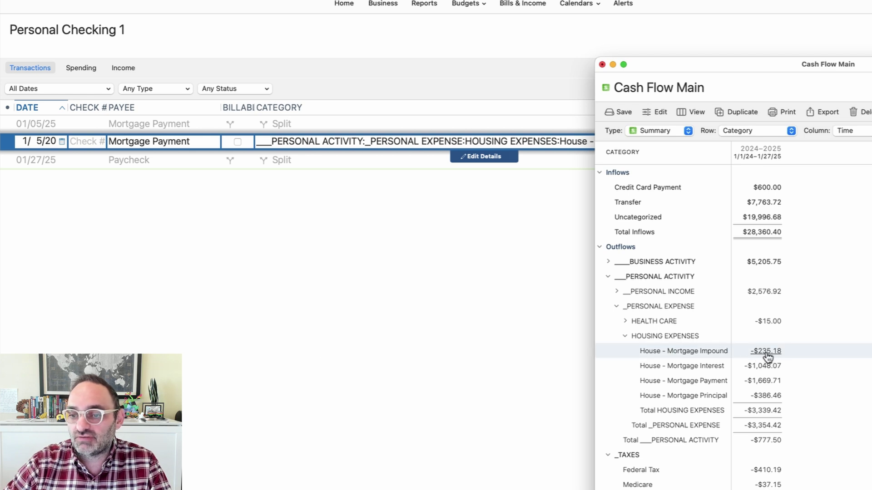
Open the split details of the first Mortgage Payment in the checking register and remove its House - Mortgage Impound line.
click(492, 266)
click(340, 121)
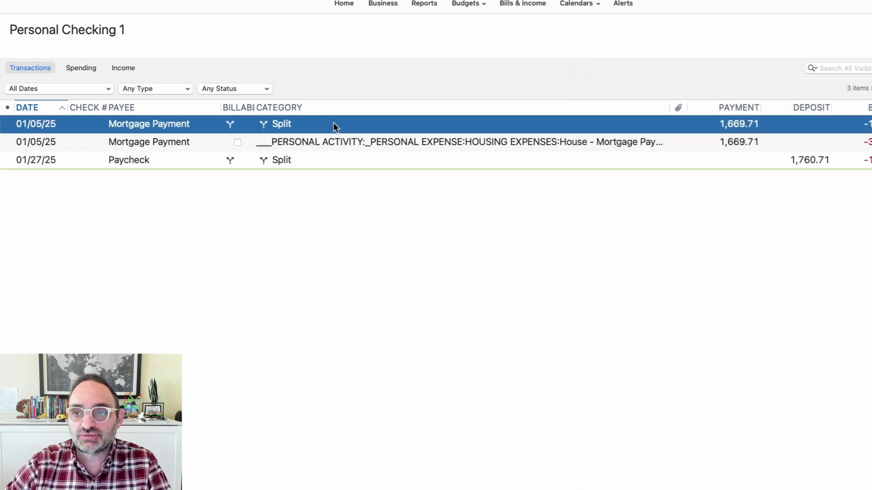
click(329, 124)
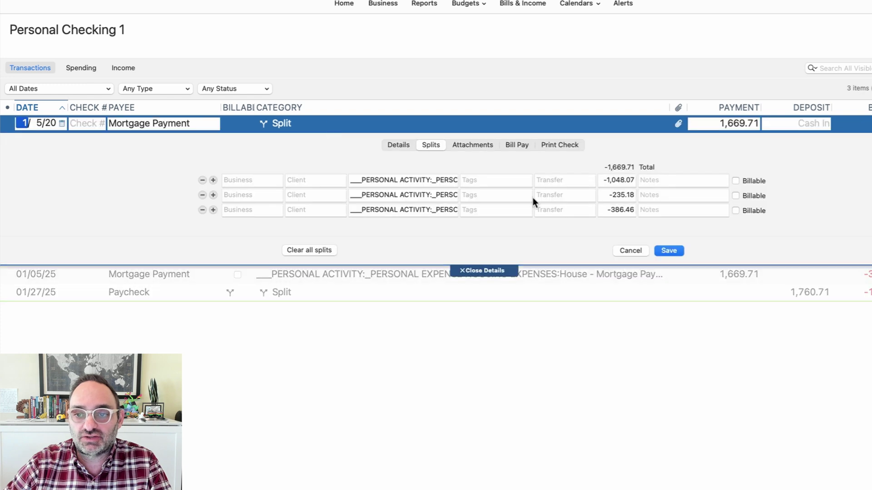
click(203, 195)
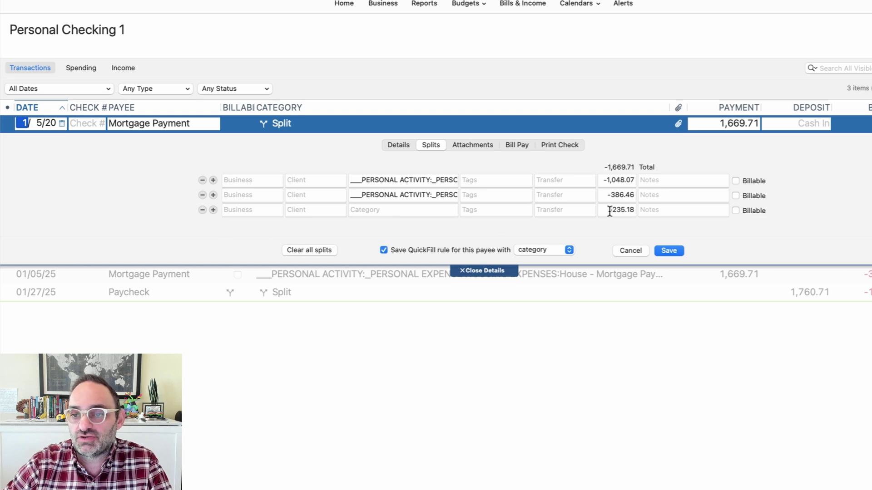
Assign the uncategorized split line to House - Property Tax and set its amount to -150.
click(370, 210)
text(House - Insurance)
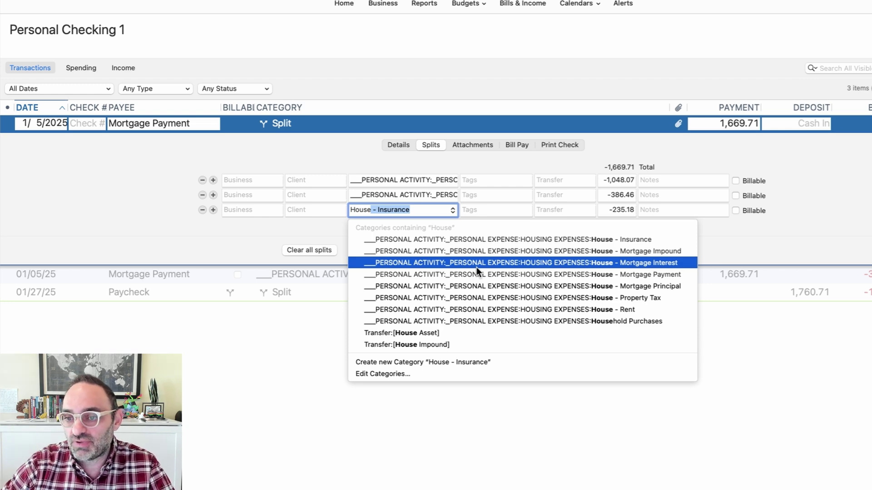
click(477, 293)
click(627, 211)
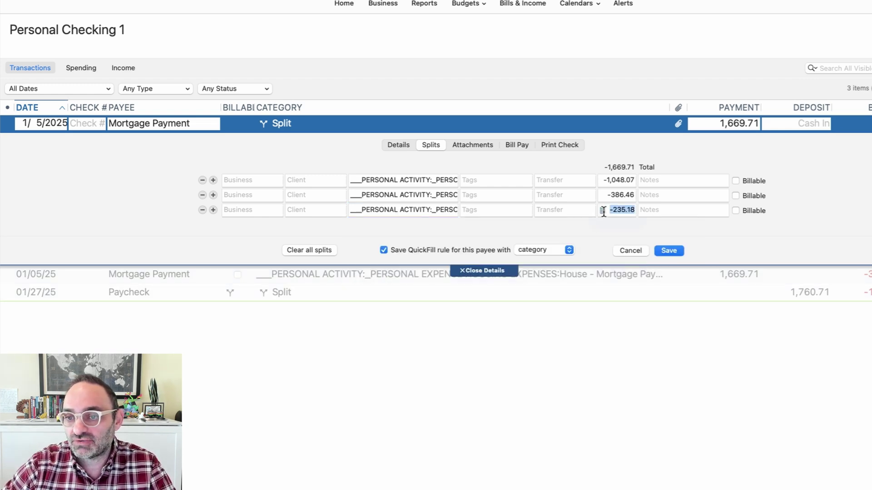
text(-150)
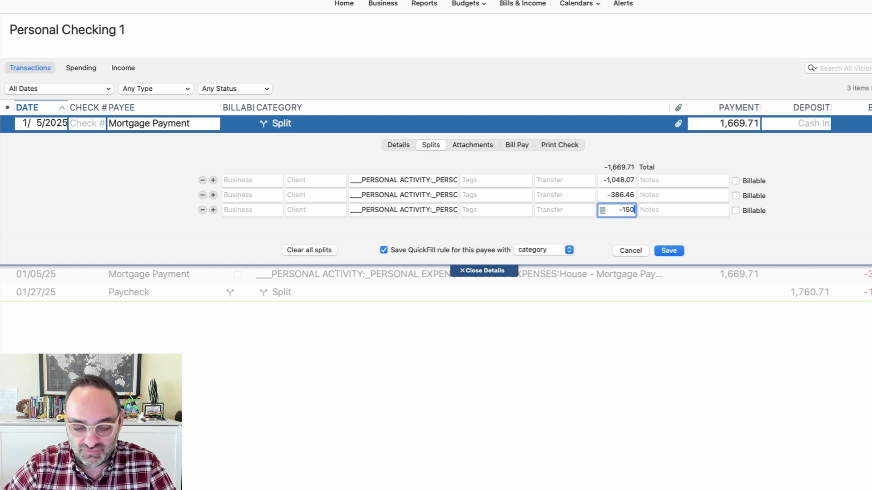
key(Tab)
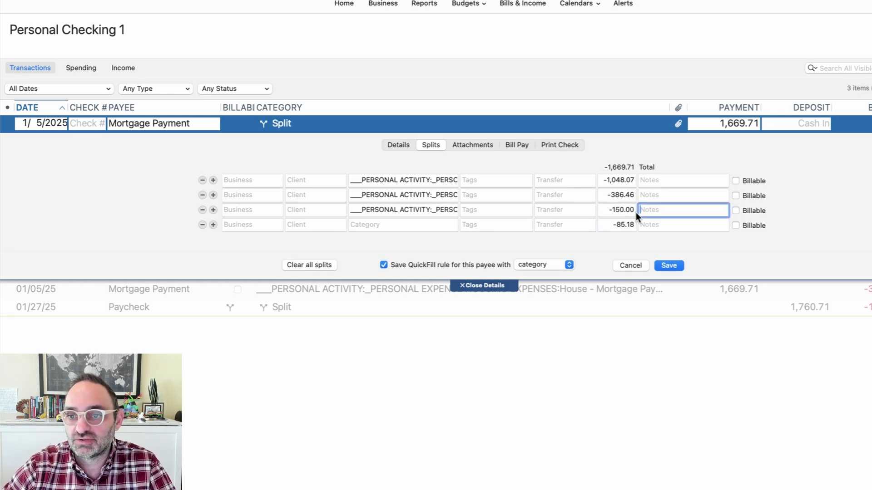
Categorize the remaining split line as House - Insurance, save the transaction, and bring up the Cash Flow Main report.
click(418, 229)
text(House - Insurance)
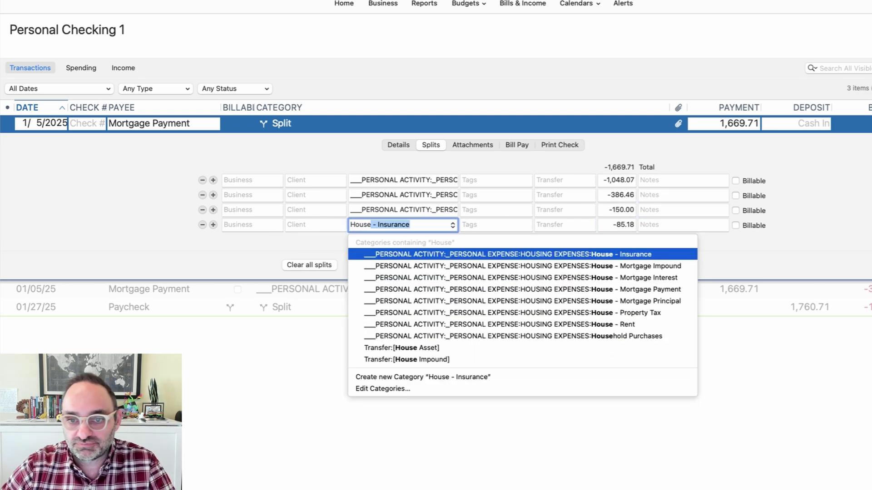
click(615, 257)
click(676, 266)
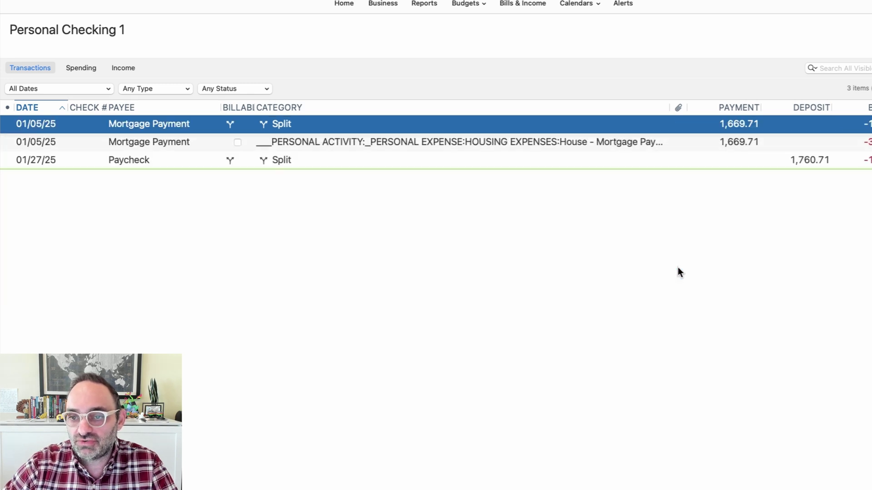
key(super+grave)
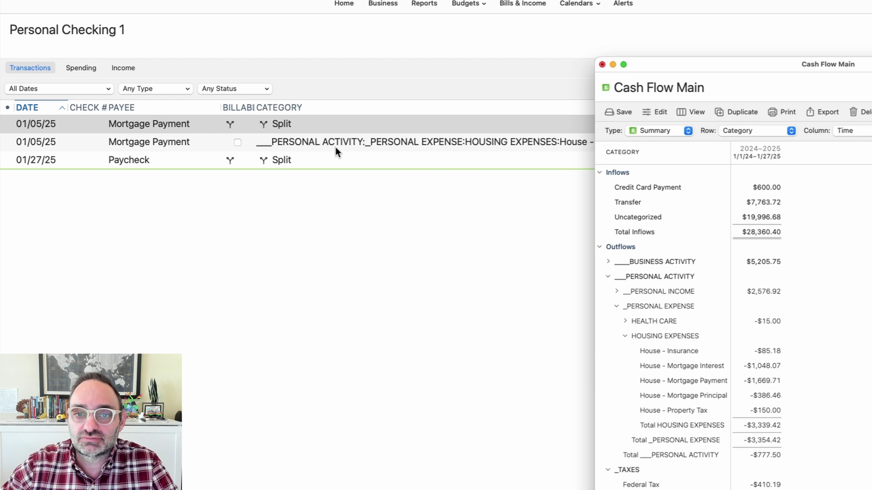
Reopen the split details of the first Mortgage Payment and check the full category of its interest line.
click(359, 126)
click(359, 125)
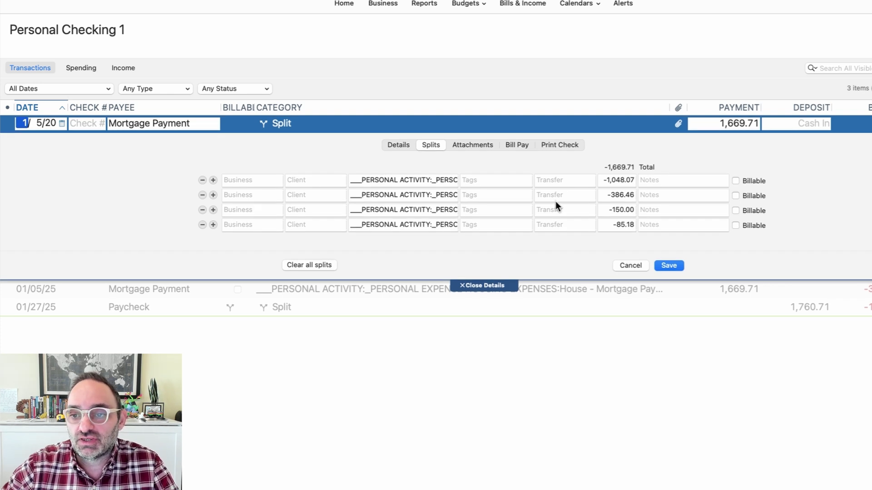
drag(352, 180, 490, 182)
drag(419, 180, 471, 180)
Replace the category of the House - Mortgage Principal split line with Transfer:[Mortgage (Liab)] and save the transaction.
drag(414, 181, 483, 196)
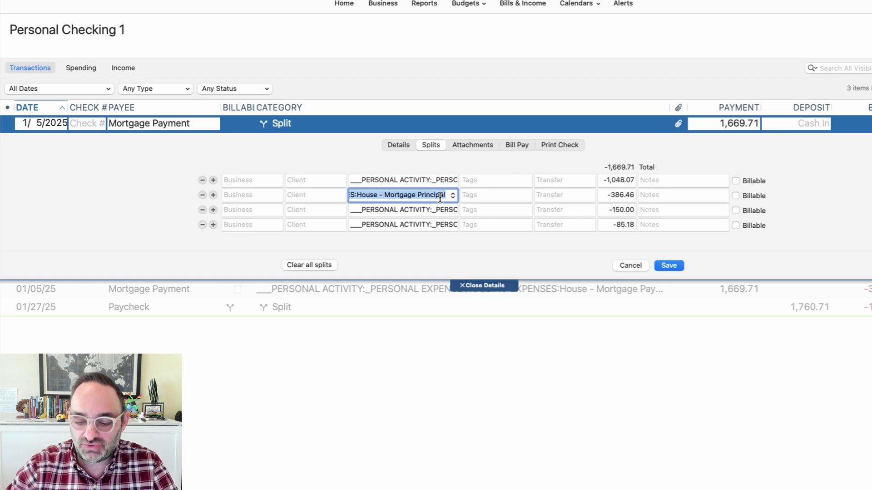
key(BackSpace)
key(BackSpace)
key(BackSpace)
key(BackSpace)
key(BackSpace)
key(BackSpace)
key(BackSpace)
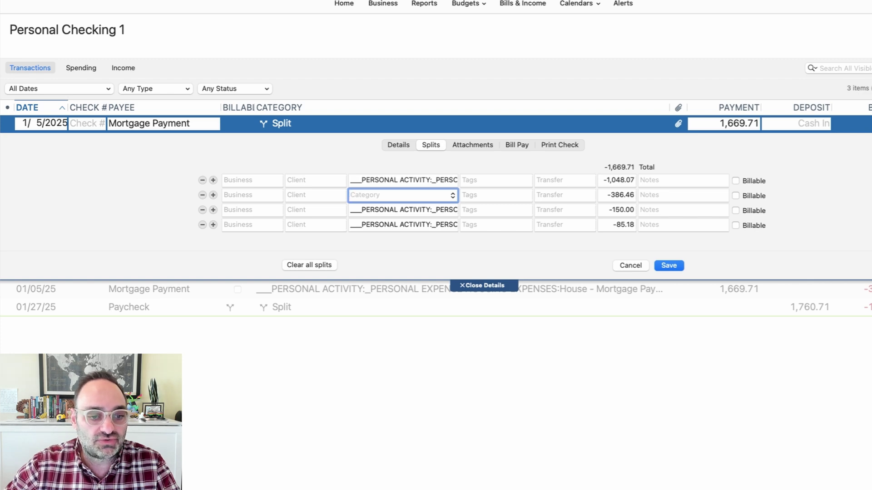
click(869, 163)
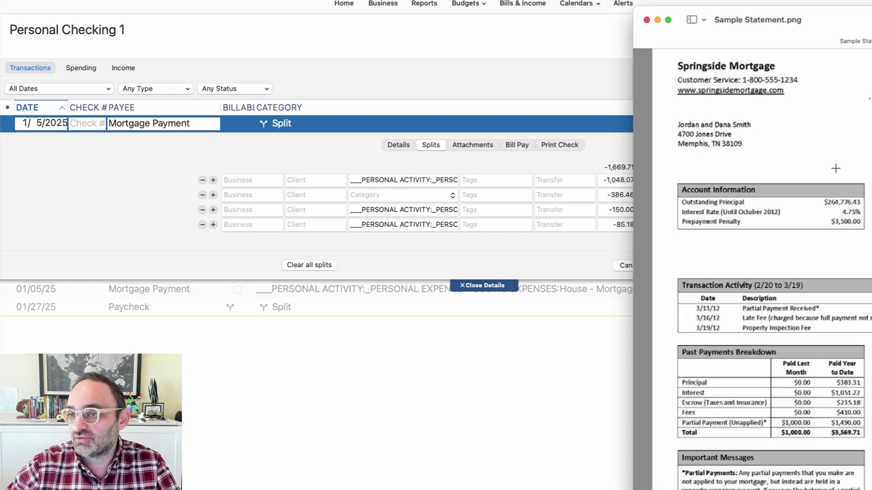
click(414, 173)
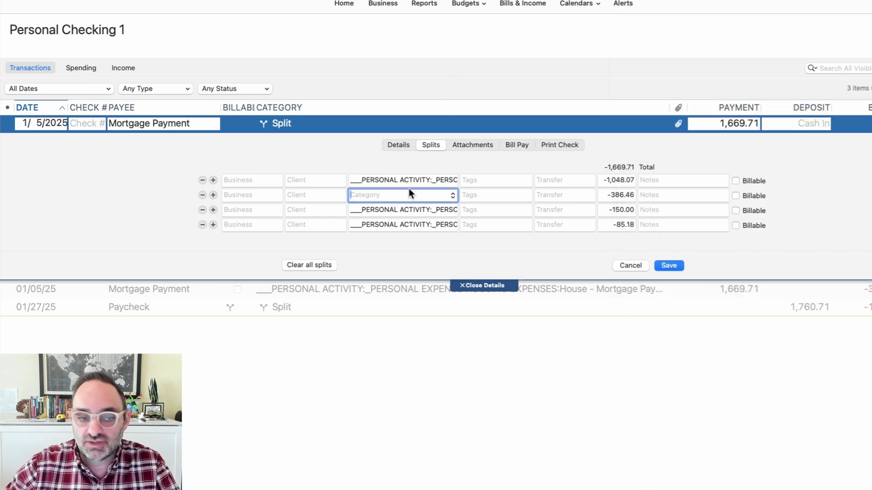
text(Mort)
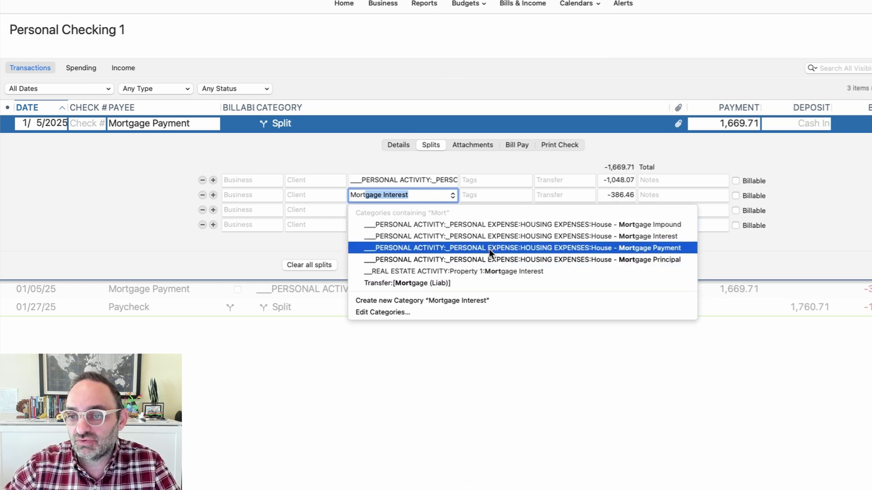
click(454, 284)
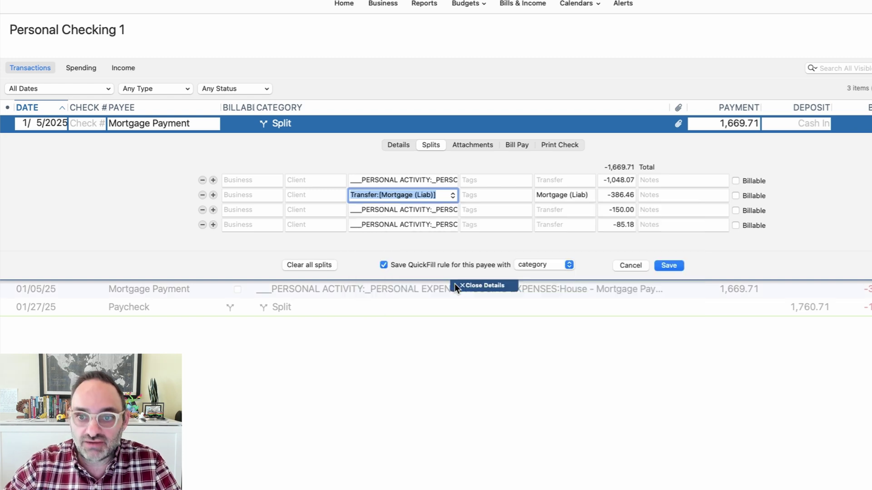
key(Tab)
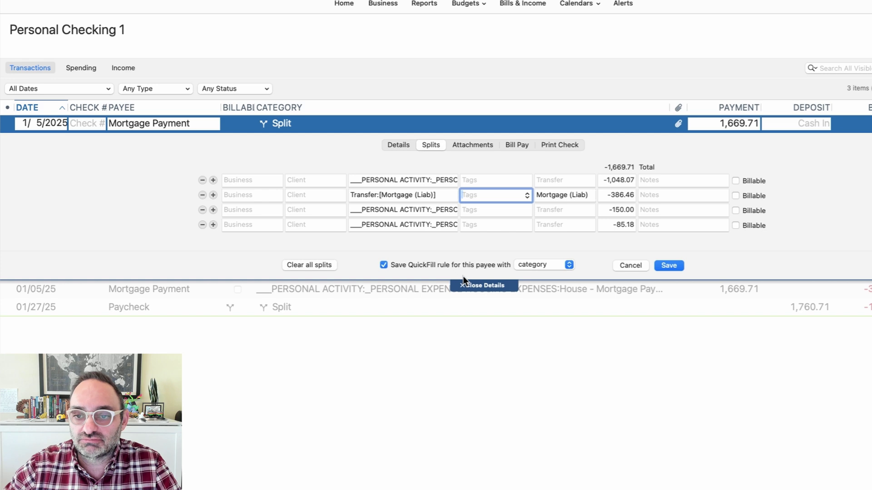
key(Return)
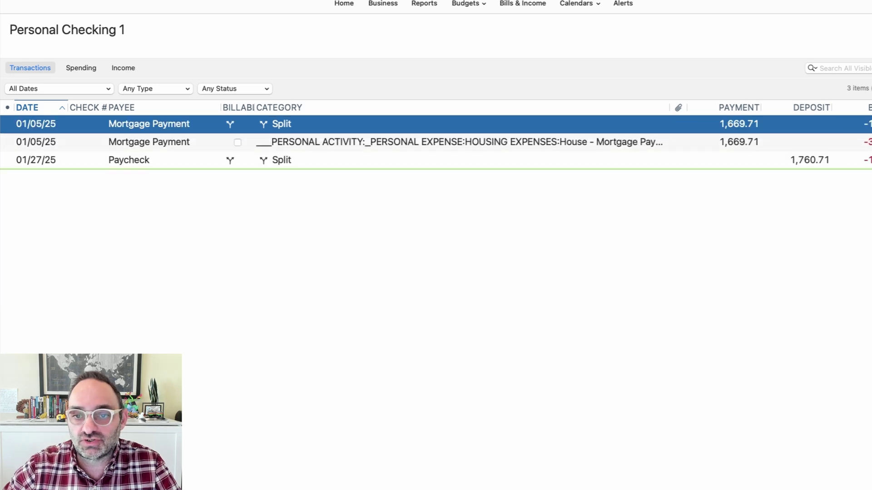
Check the principal transfer in the Mortgage (Liab) register, sorted by date with the oldest first, and return to Personal Checking 1.
click(1, 318)
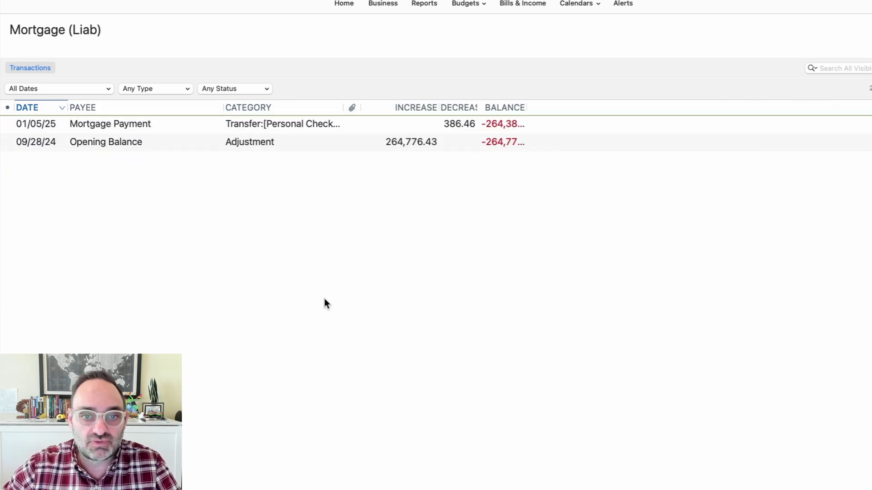
click(53, 112)
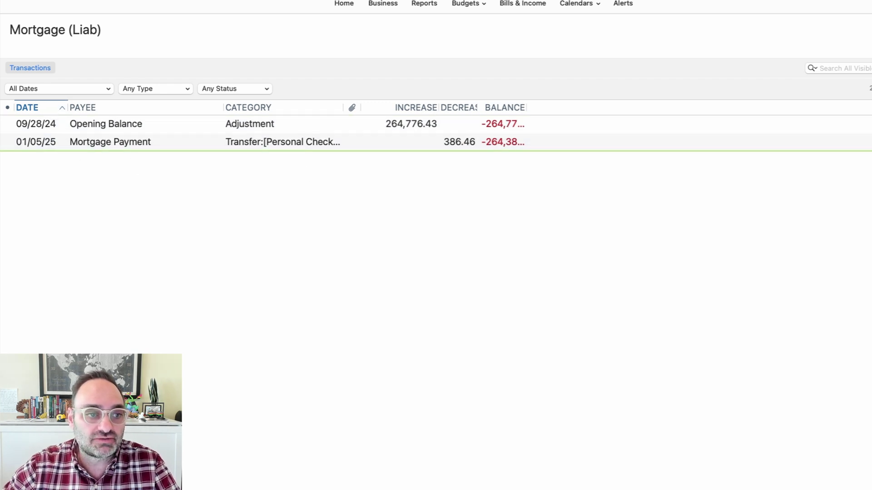
click(1, 149)
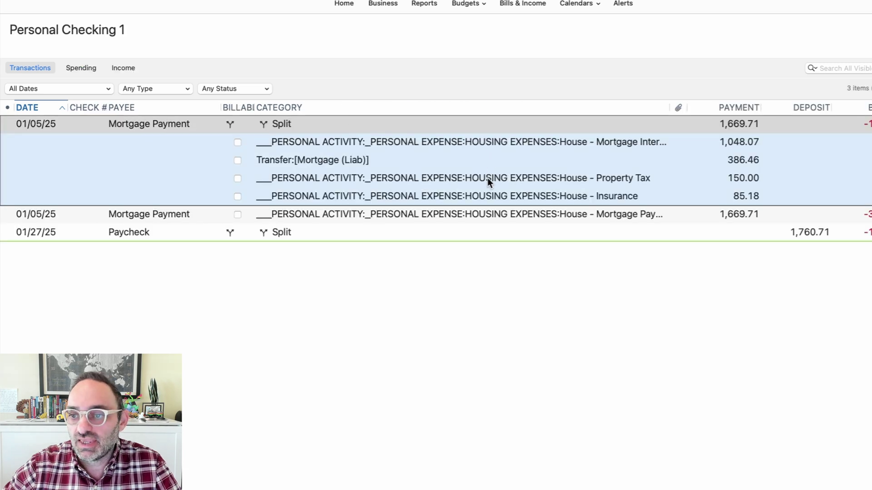
Replace the property tax and insurance lines of the split Mortgage Payment with one Transfer:[House Impound] line and save.
click(341, 125)
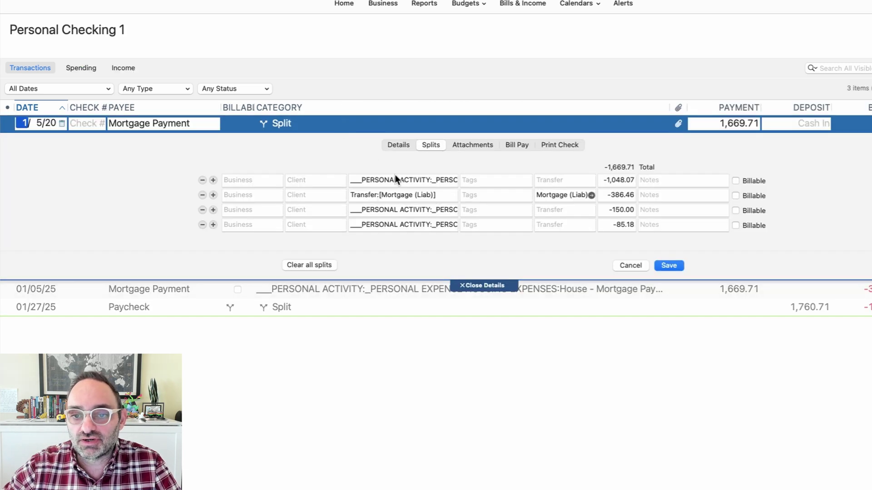
click(202, 210)
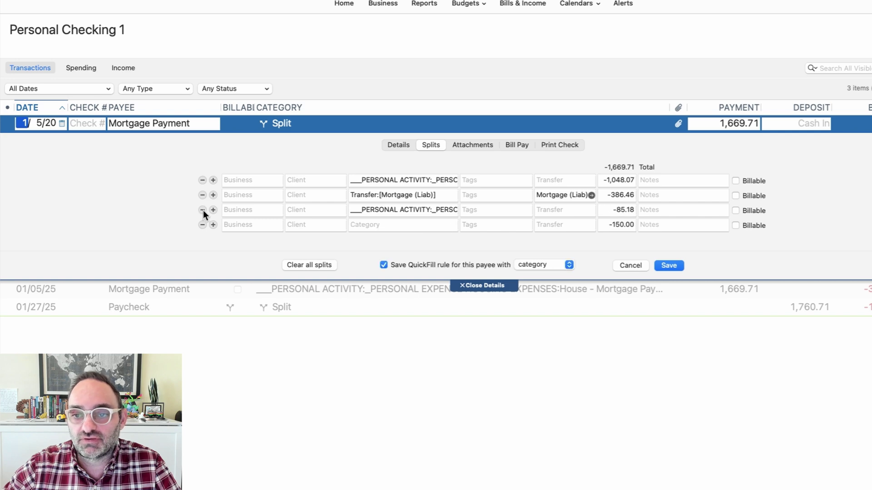
click(202, 210)
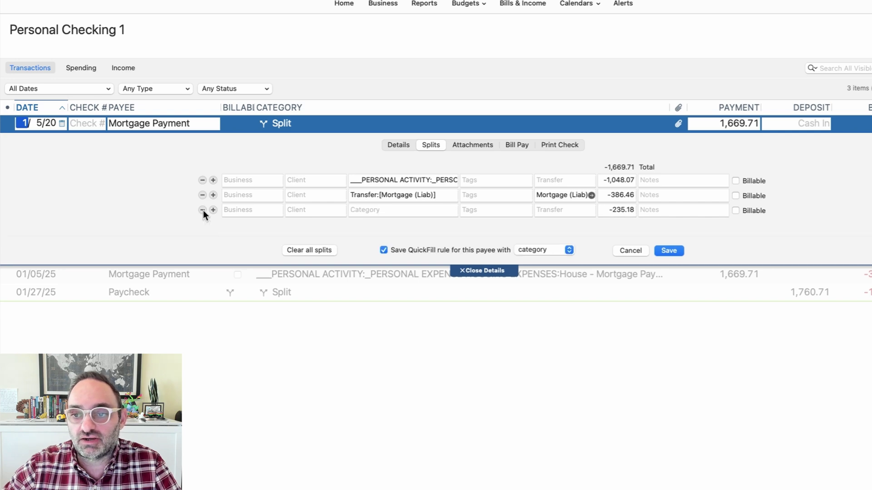
click(391, 212)
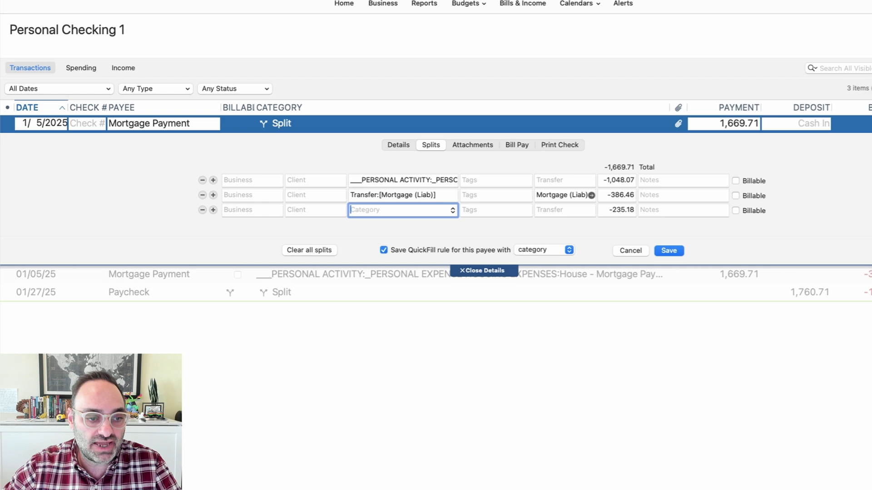
text(impou)
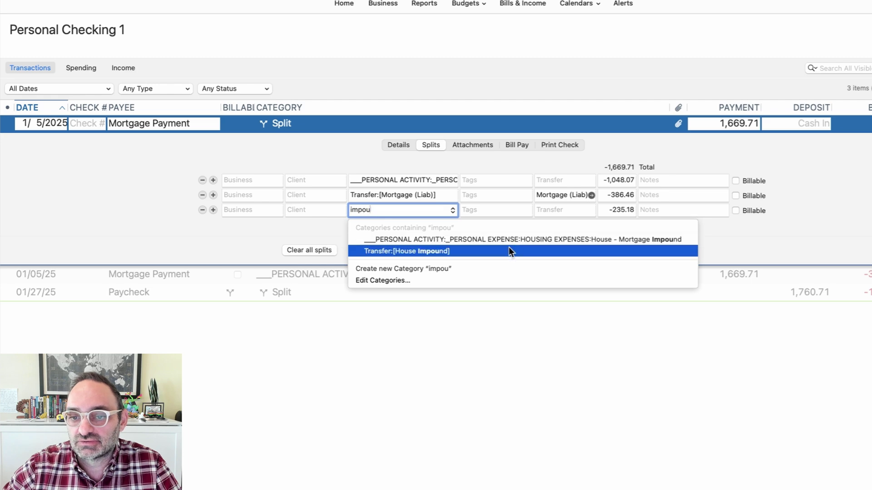
click(476, 251)
key(Return)
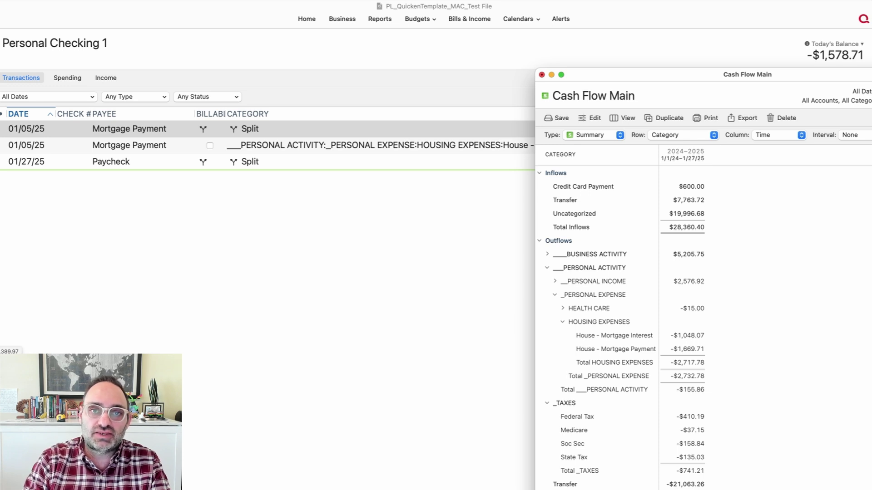
Open the House Impound register and add a new transaction dated 1/1/2025.
click(0, 343)
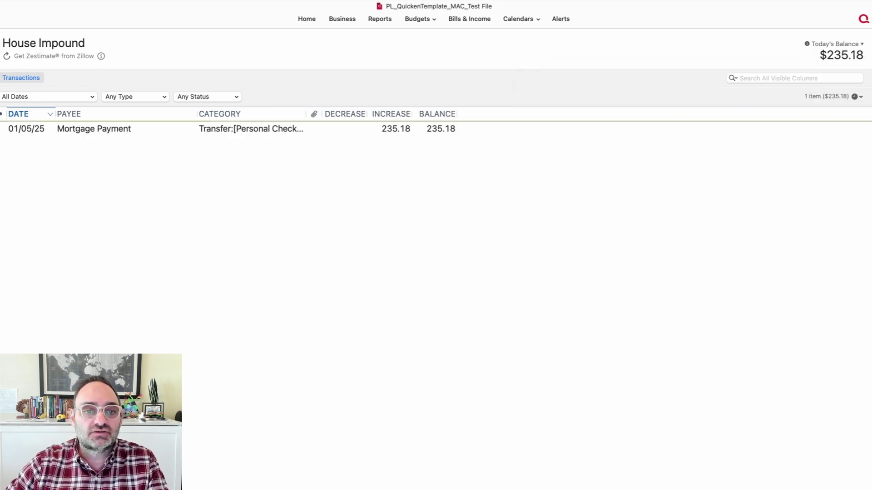
right_click(80, 143)
click(95, 146)
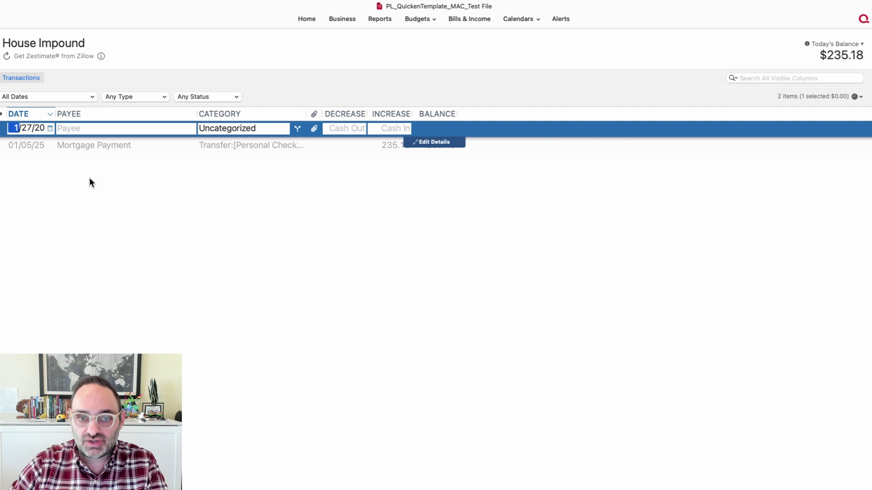
key(Tab)
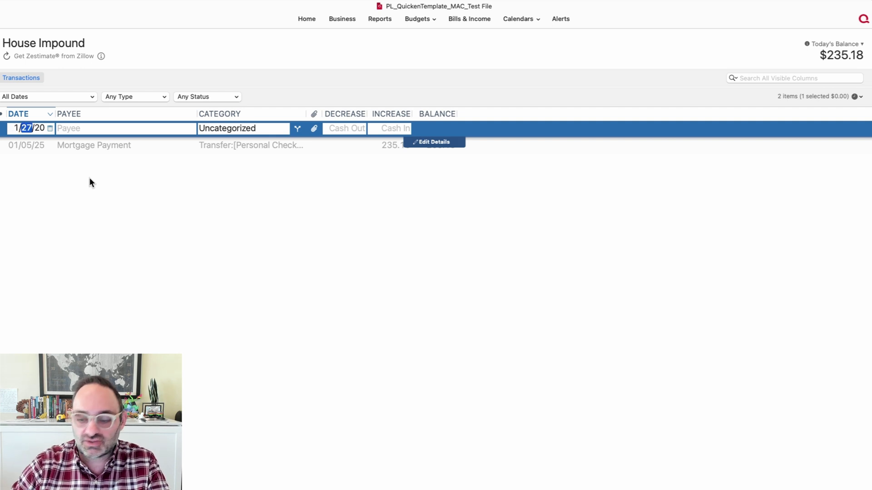
text(1/)
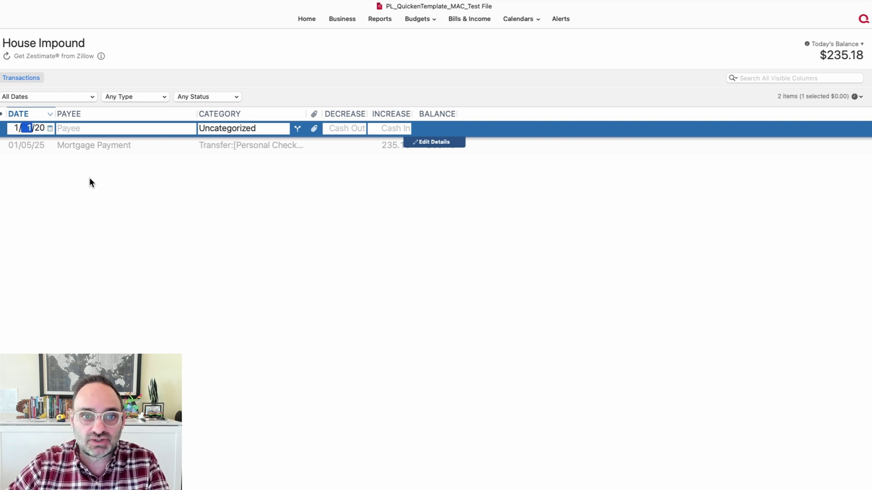
Record the new 1/1/2025 House Impound transaction with payee Property Tax and a decrease of 100, and save it.
click(120, 128)
text(Pr)
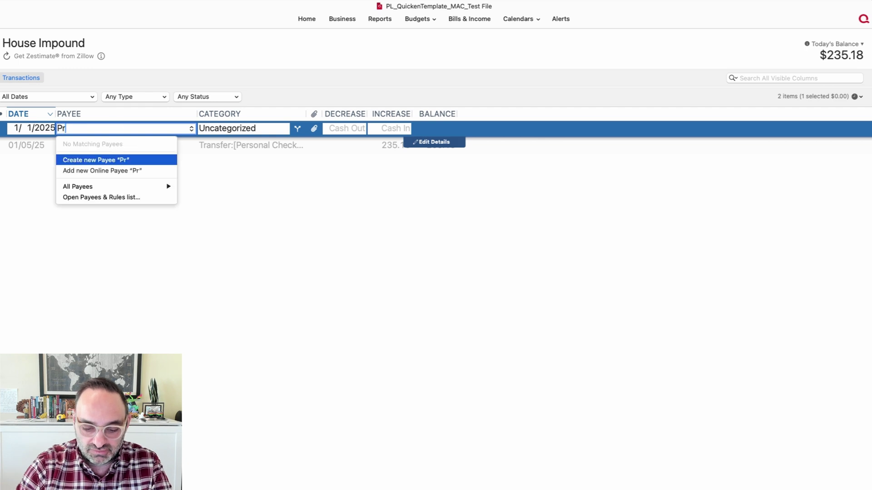
text(operty Tax)
key(Tab)
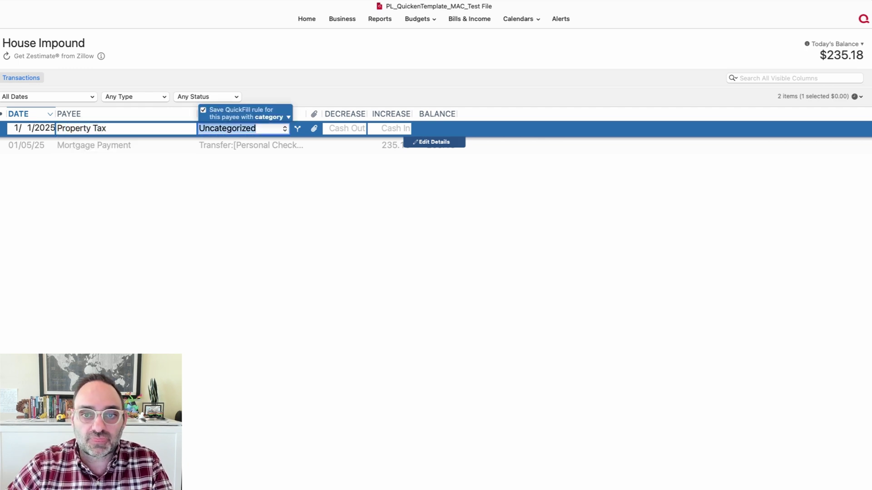
key(Tab)
text(100)
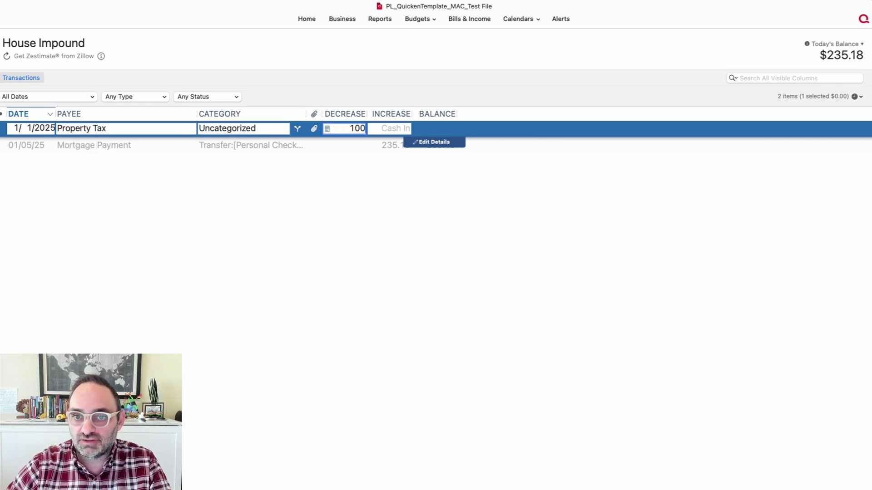
key(Return)
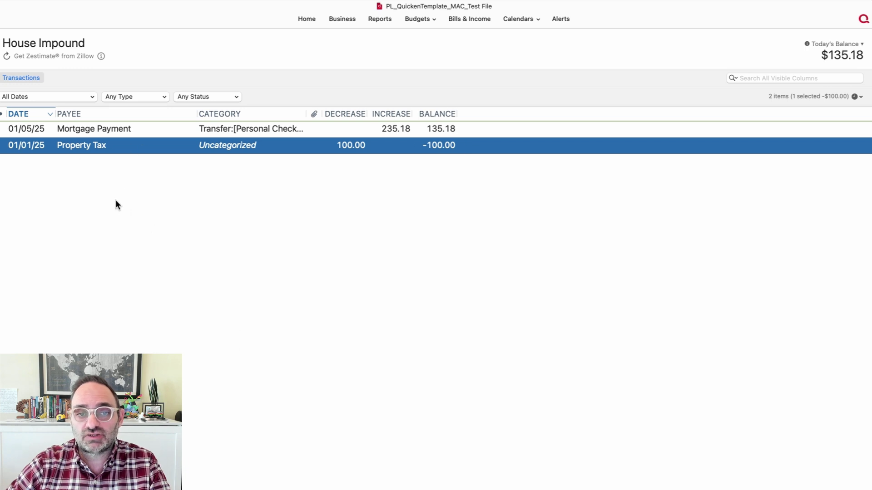
Check the housing expenses in the Cash Flow Main report, and set the Property Tax transaction's category to House - Property Tax.
click(871, 254)
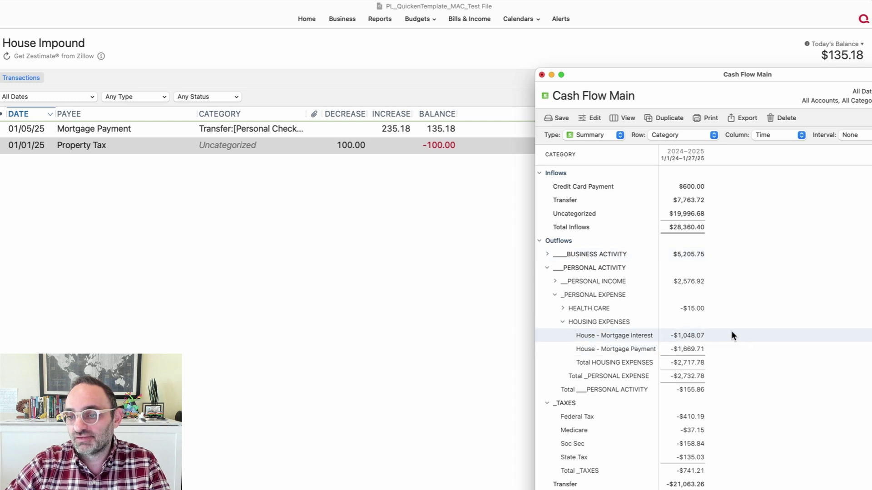
click(218, 144)
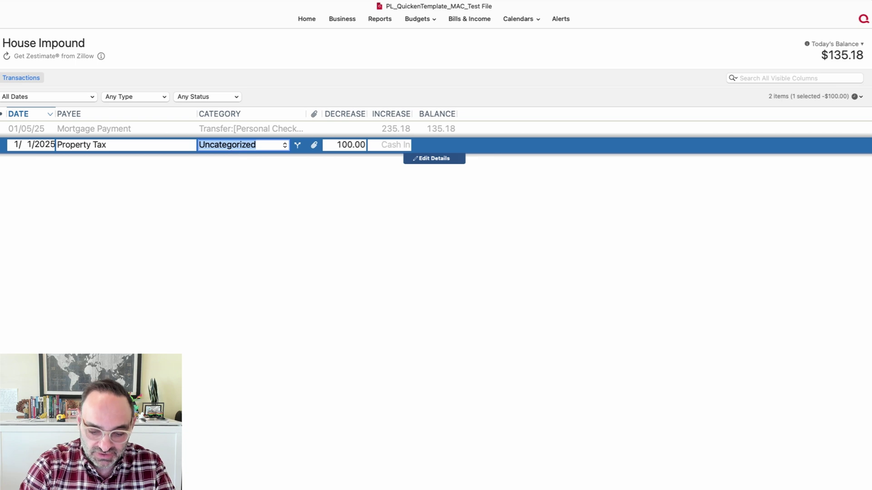
text(House - Insurance)
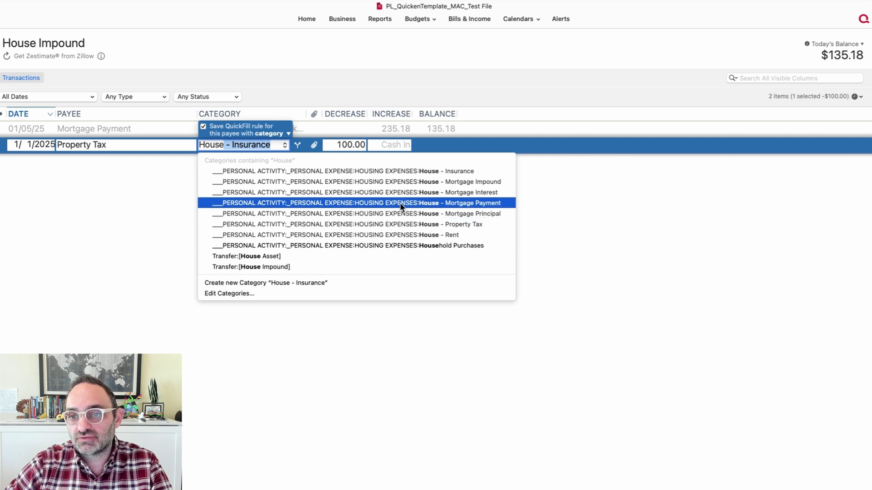
click(394, 224)
key(Return)
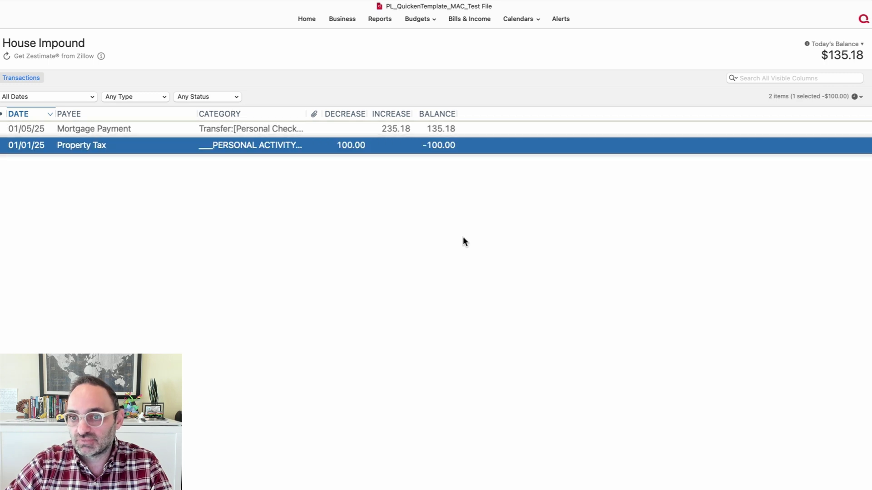
Recheck the housing expenses in the Cash Flow Main report and try to edit the Mortgage Payment transfer in House Impound.
key(super+grave)
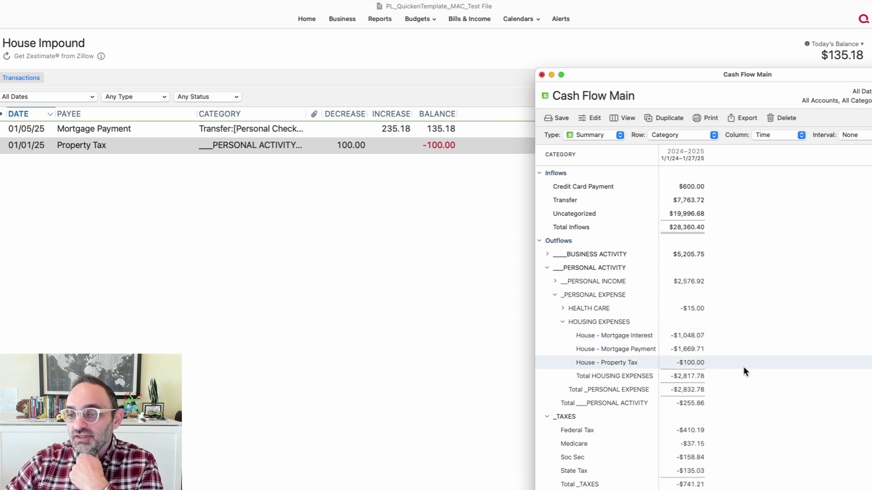
click(261, 252)
double_click(255, 130)
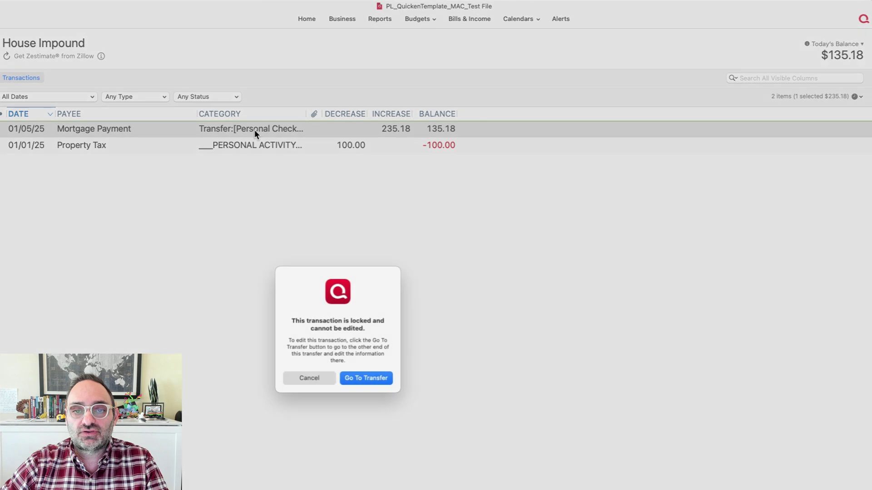
click(312, 382)
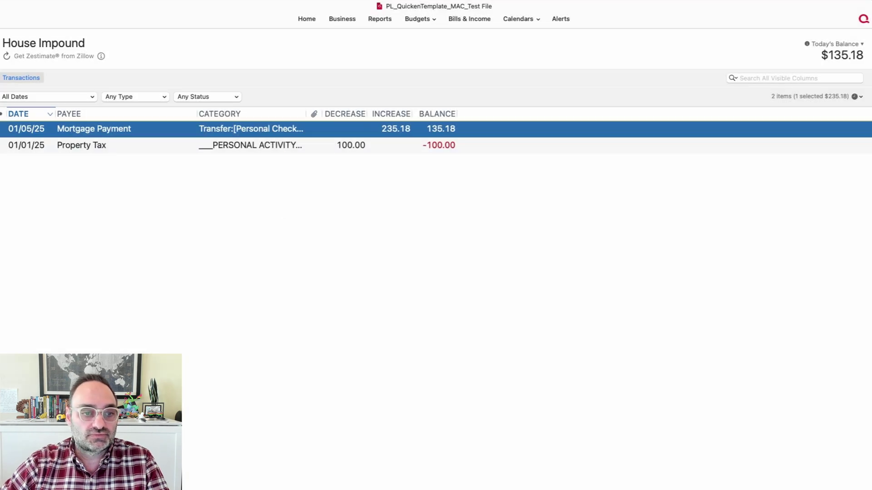
Open the Personal Checking 1 register and start scheduling the split Mortgage Payment of 01/05/25 as a bill reminder.
click(0, 131)
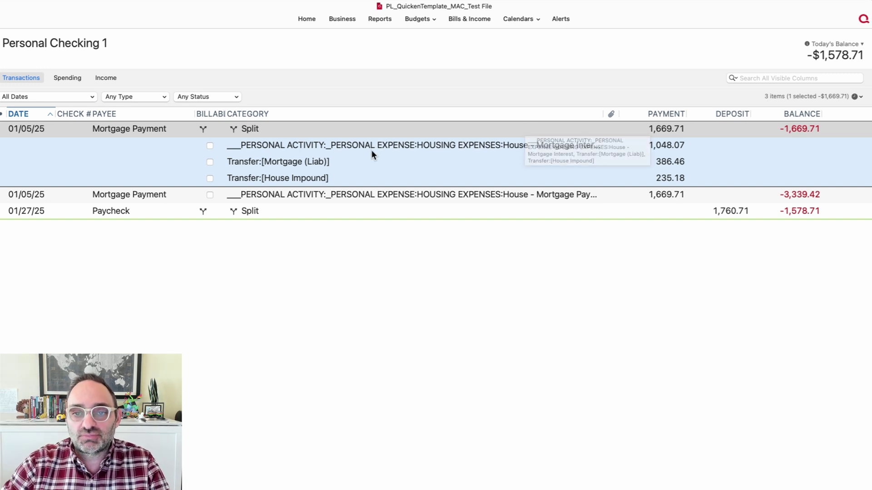
click(369, 162)
click(325, 132)
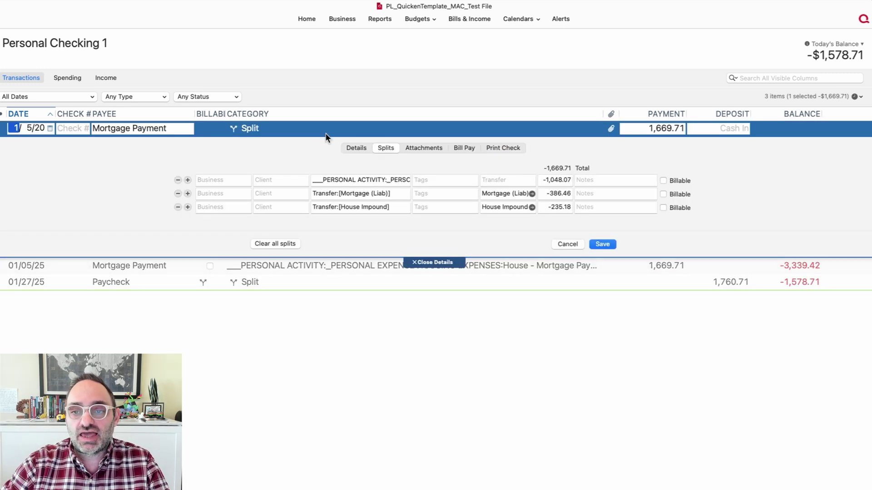
right_click(284, 133)
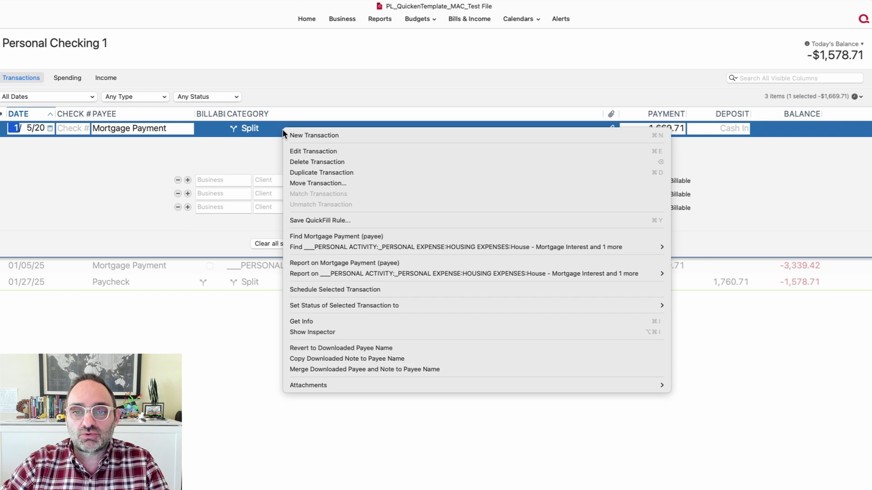
click(339, 290)
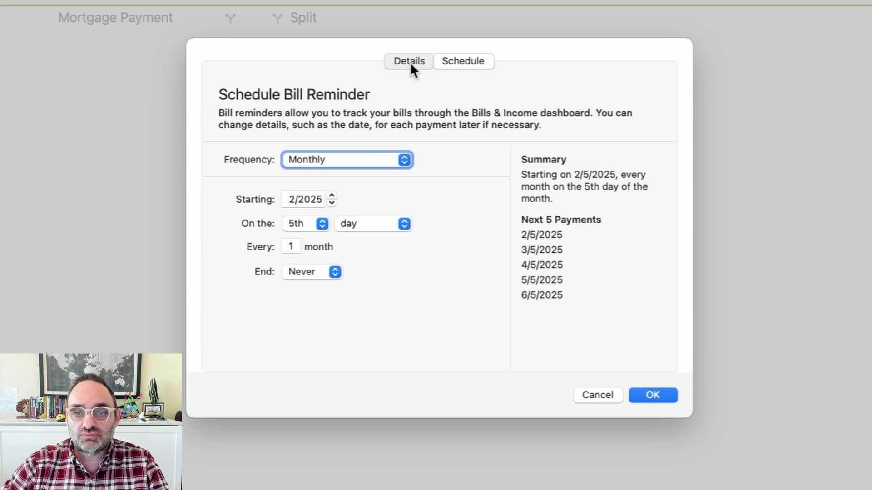
Review the category splits in the Mortgage Payment reminder's transaction details and close them without changes.
click(410, 62)
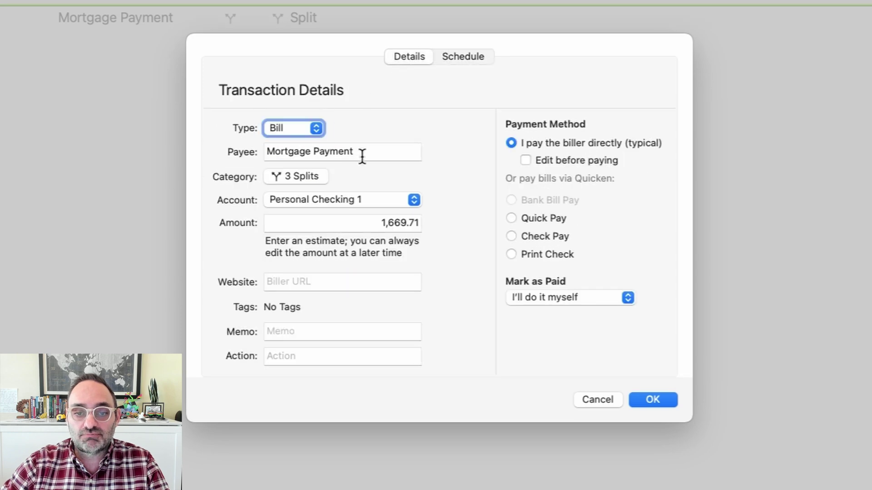
click(309, 177)
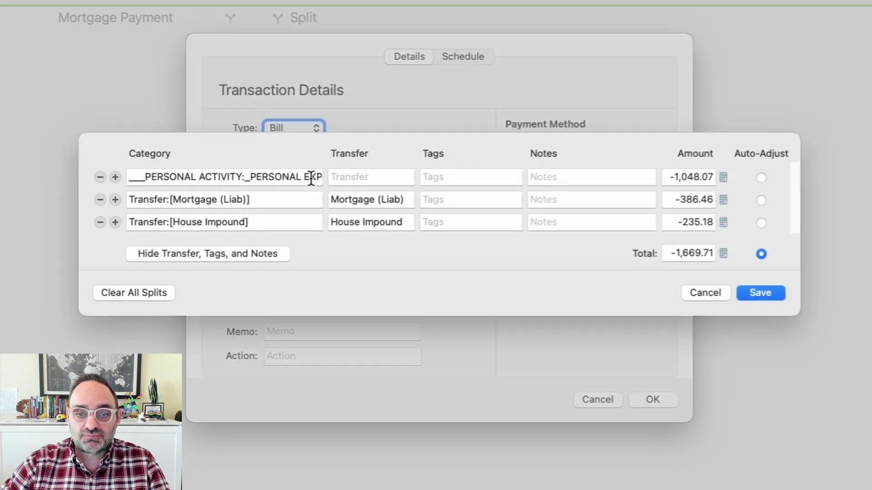
click(705, 296)
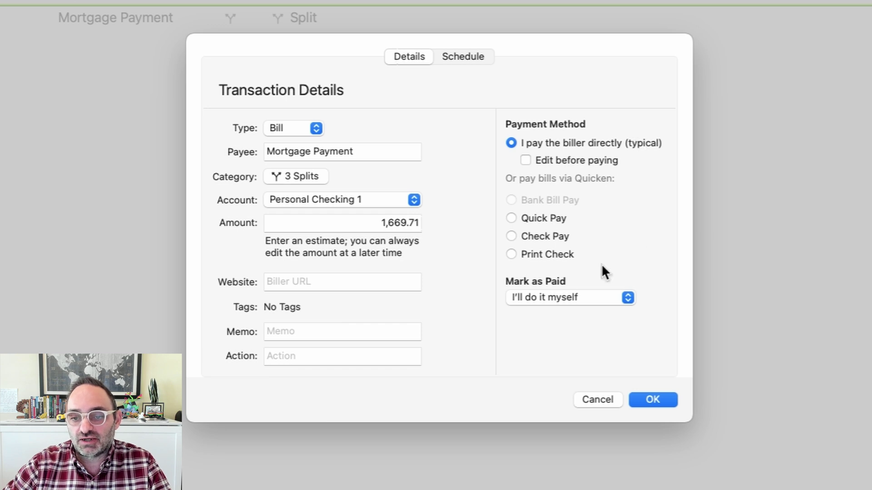
Set the reminder to be marked as paid 10 days before the scheduled date, check its monthly schedule, and confirm it.
click(580, 297)
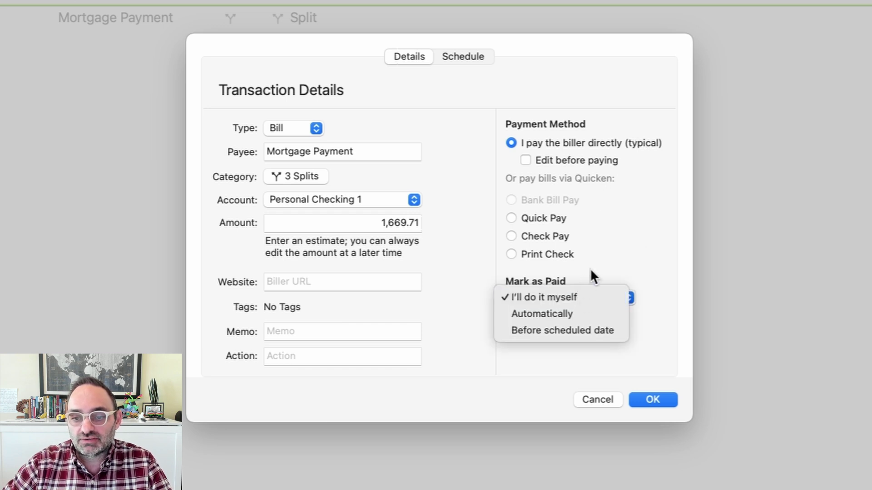
click(568, 319)
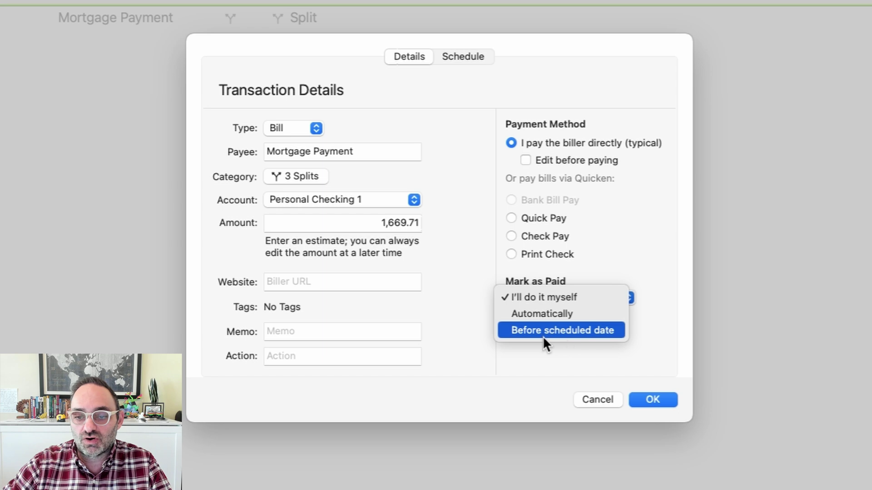
click(581, 334)
double_click(522, 318)
text(10)
key(Tab)
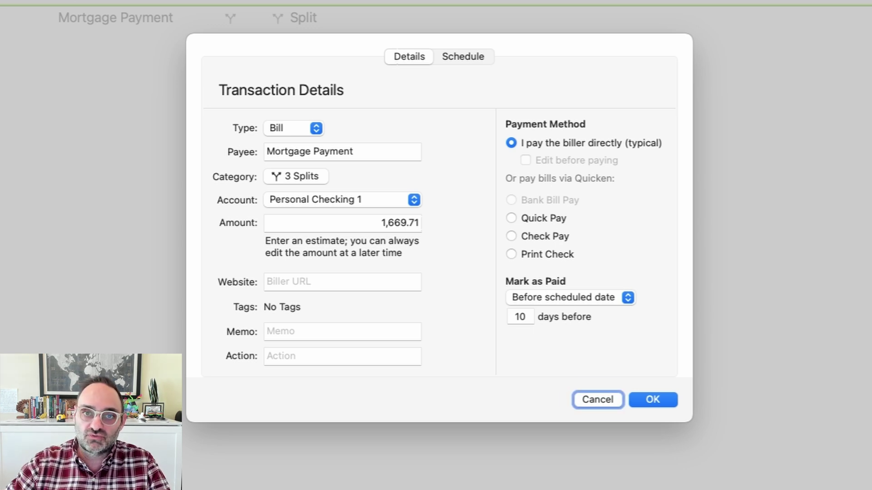
click(457, 52)
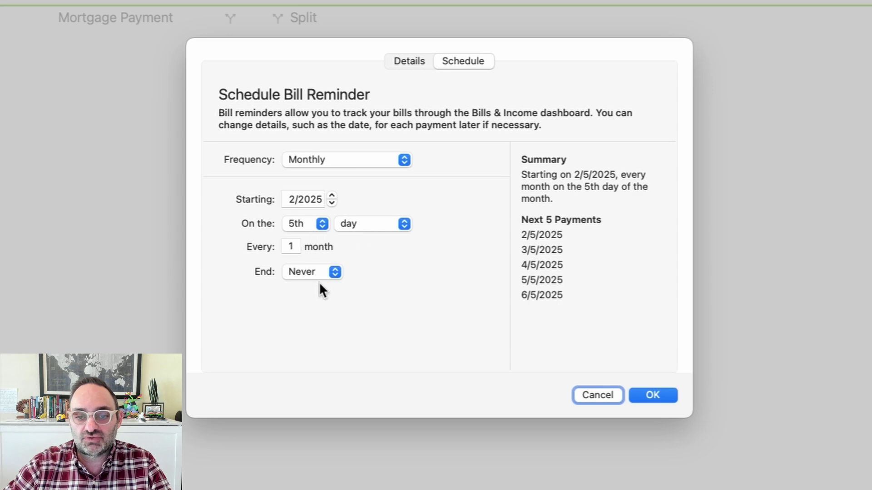
click(652, 396)
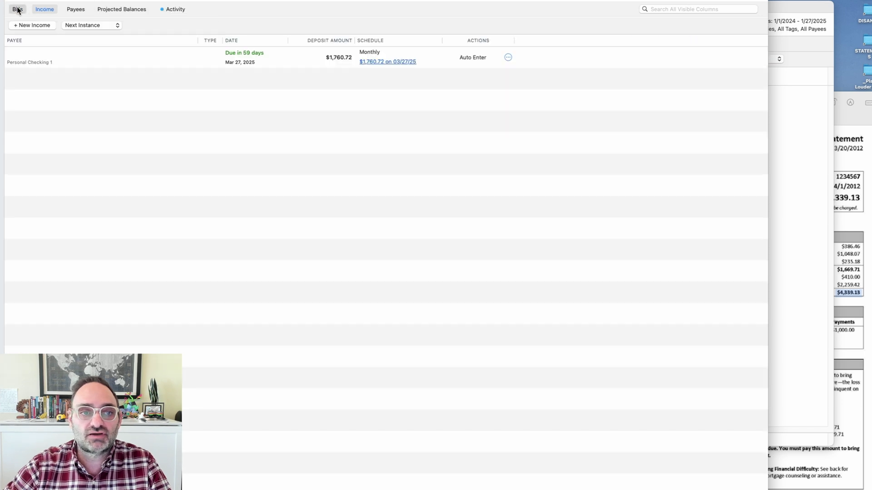
Show the bills in Bills & Income and mark the Feb 5, 2025 Mortgage Payment as paid.
click(17, 10)
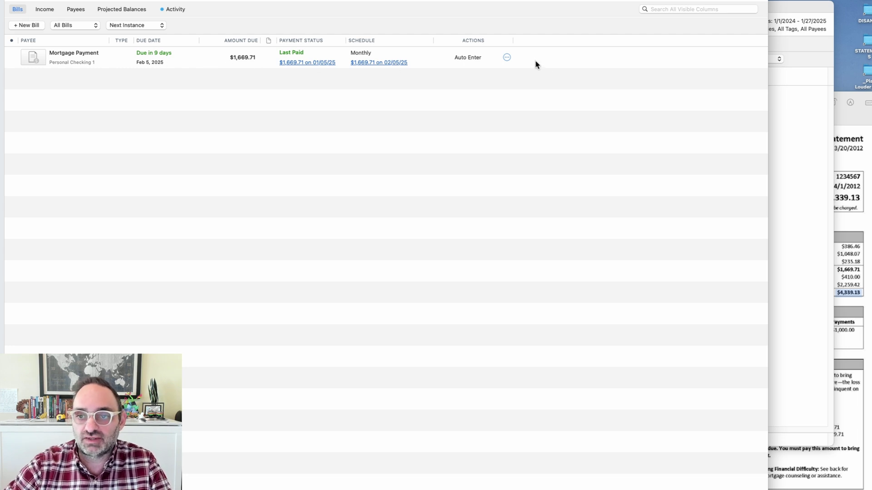
click(507, 58)
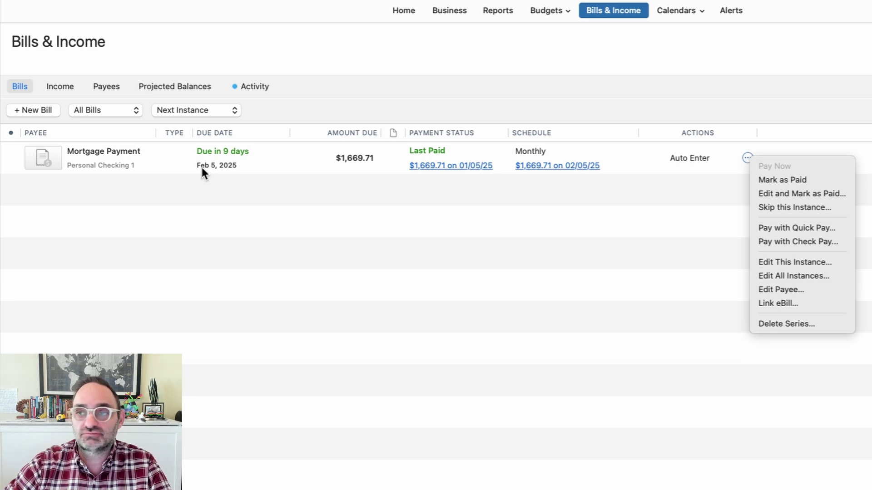
click(219, 167)
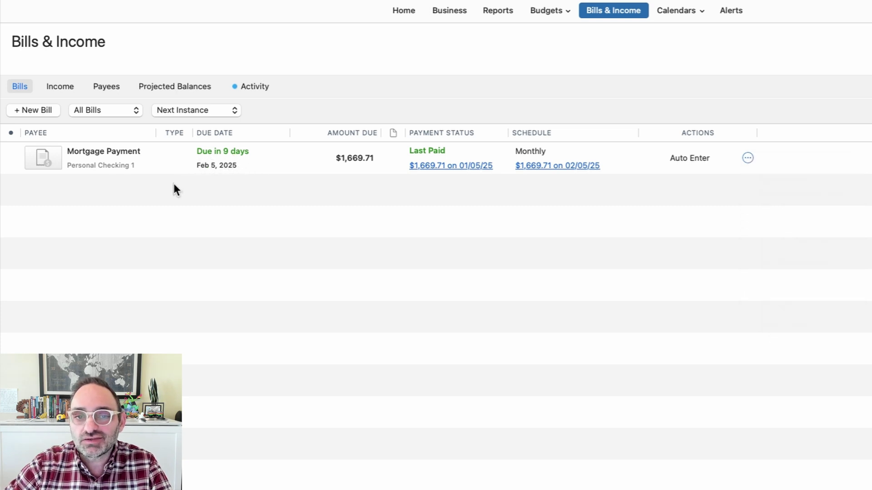
click(748, 159)
click(766, 180)
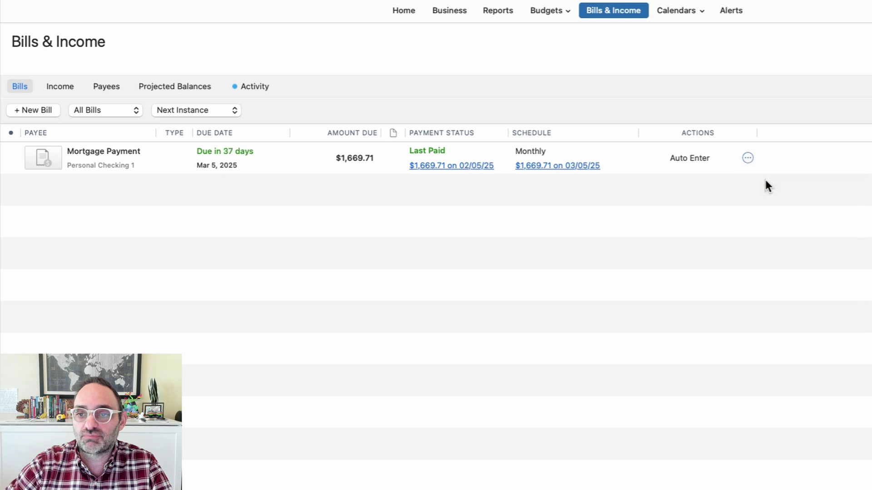
Open the Personal Checking 1 register and compare the split lines of the 02/05/25 and 01/05/25 Mortgage Payments.
click(1, 191)
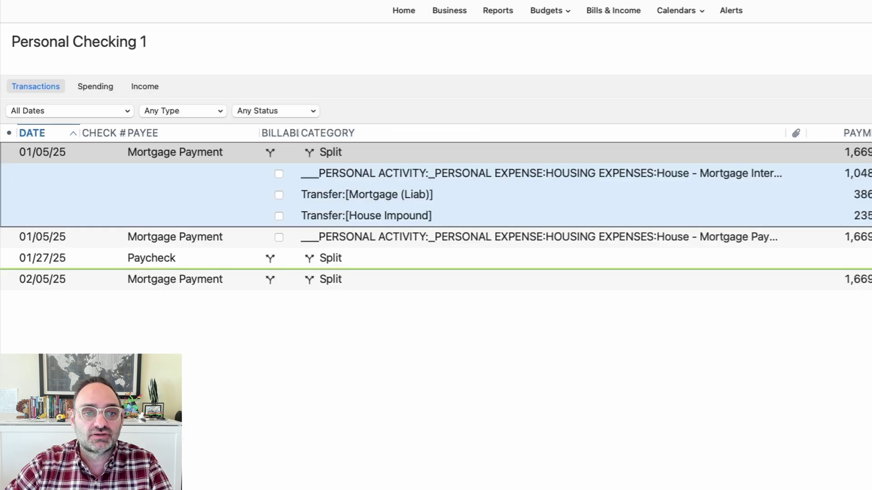
click(318, 283)
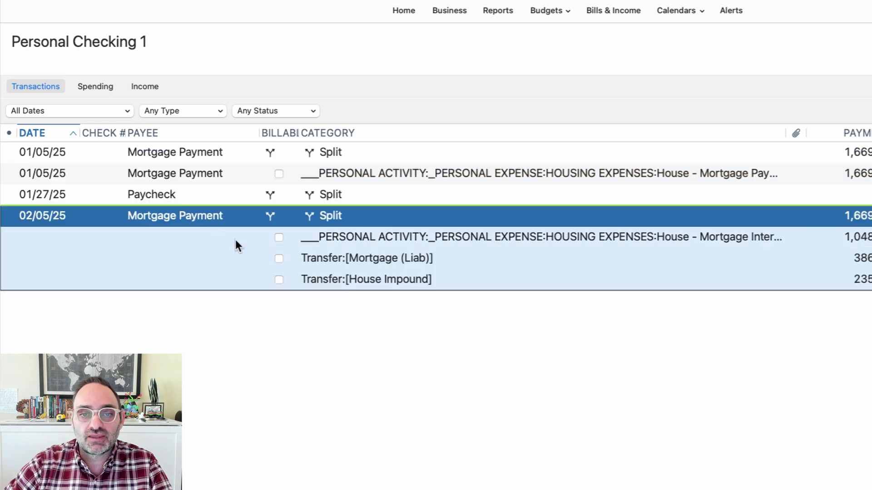
click(314, 353)
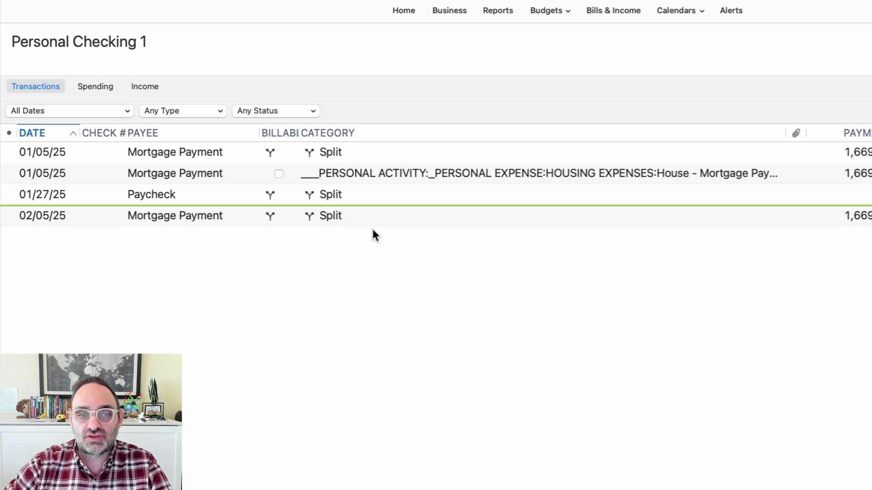
click(366, 155)
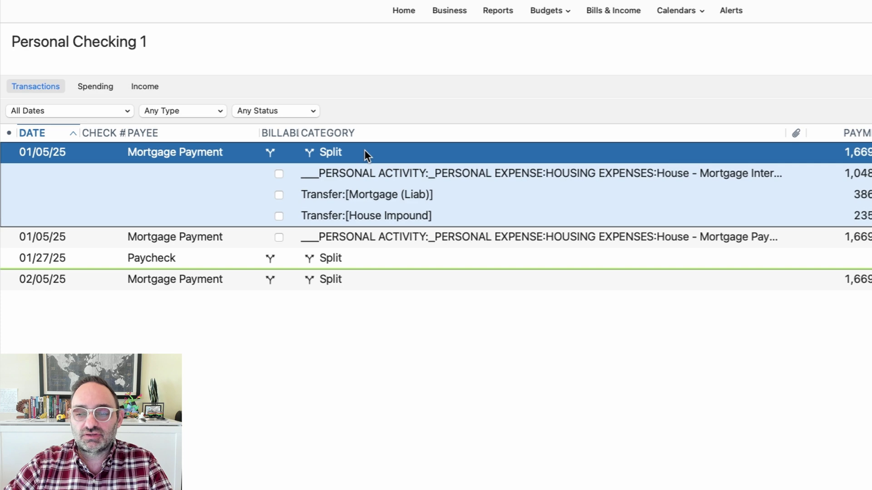
click(411, 279)
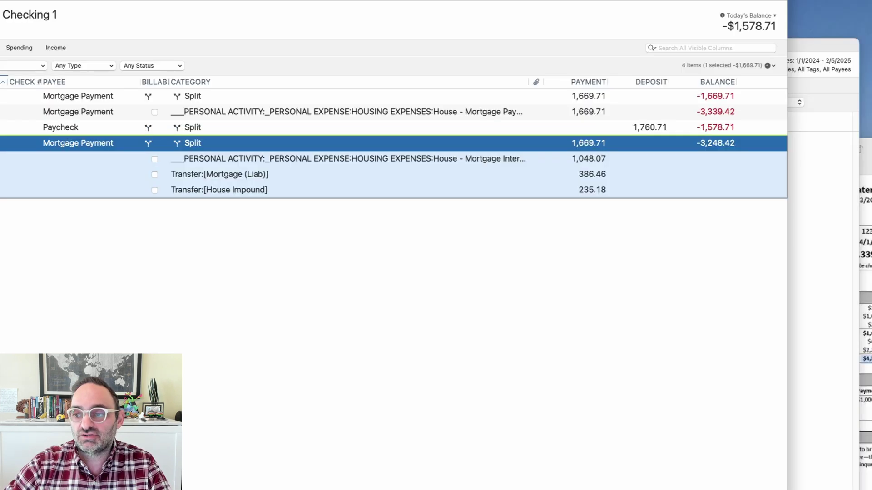
Bring up Sample Statement.png to compare its amount breakdown with the 02/05/25 split, and return to the unsplit Mortgage Payment in the register.
click(866, 214)
drag(693, 151, 665, 67)
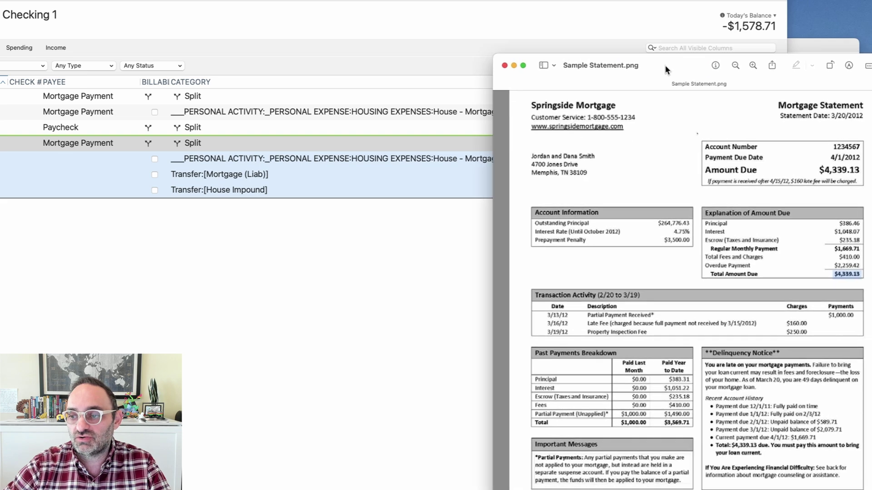
click(255, 221)
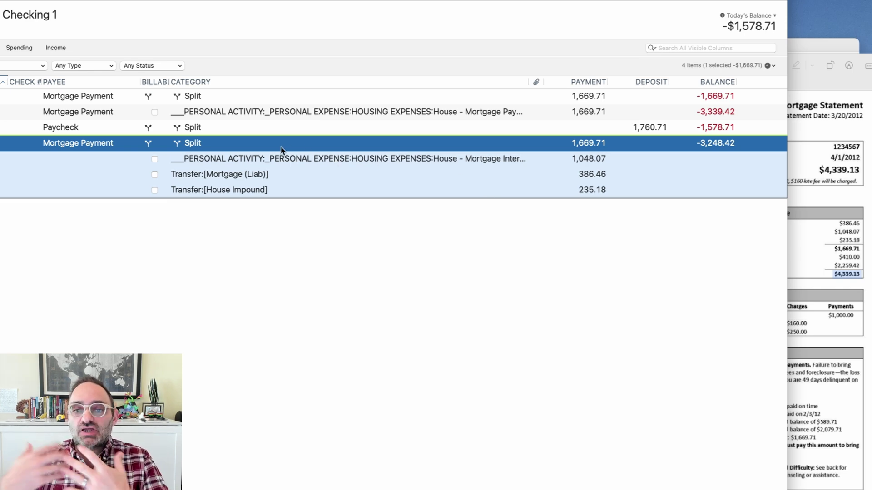
click(311, 112)
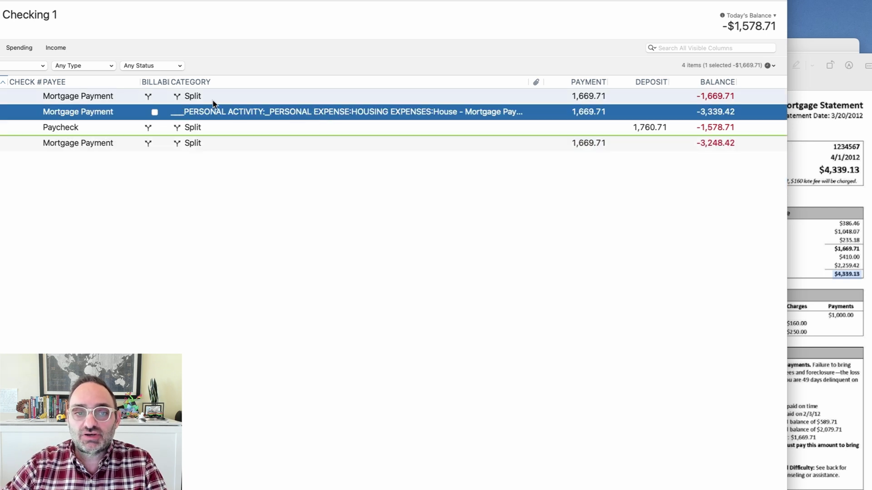
Inspect the full category of the unsplit 01/05/25 Mortgage Payment, close the entry without editing it, and reselect the transaction.
click(221, 111)
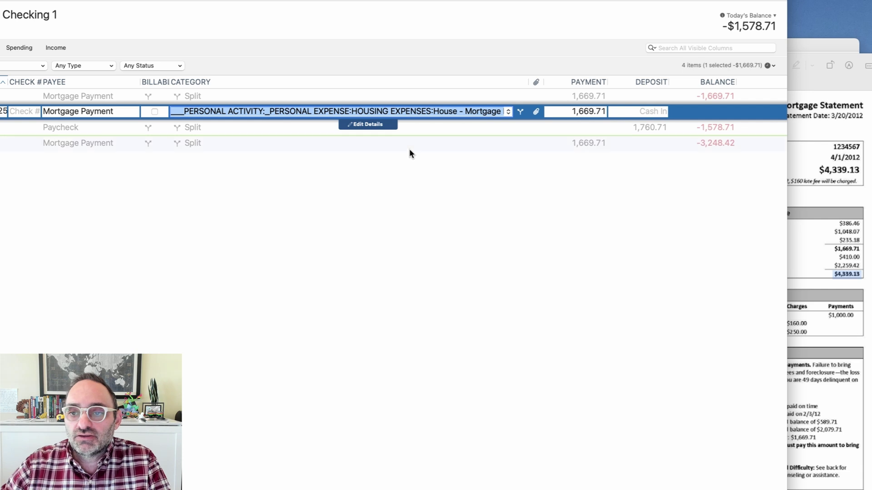
drag(172, 111, 534, 111)
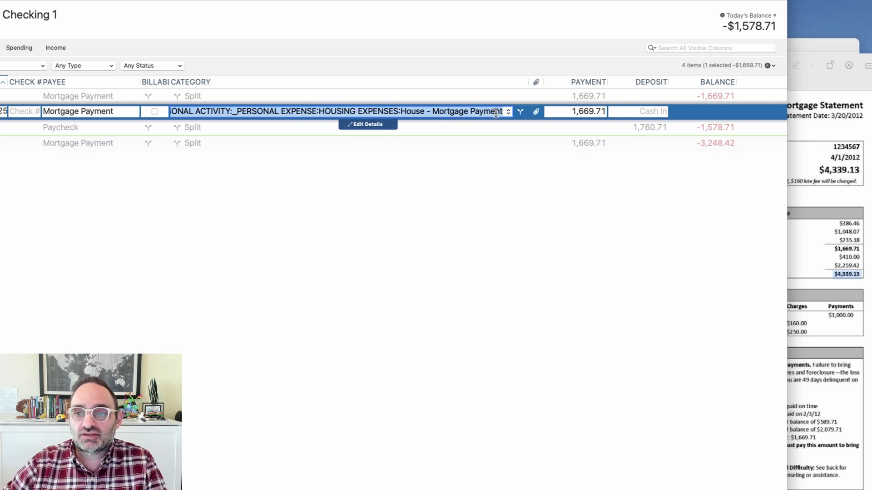
click(436, 177)
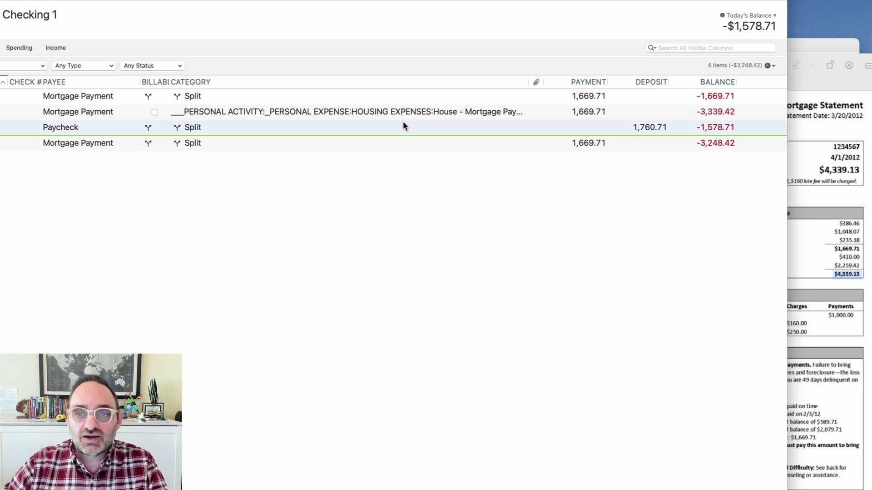
click(386, 112)
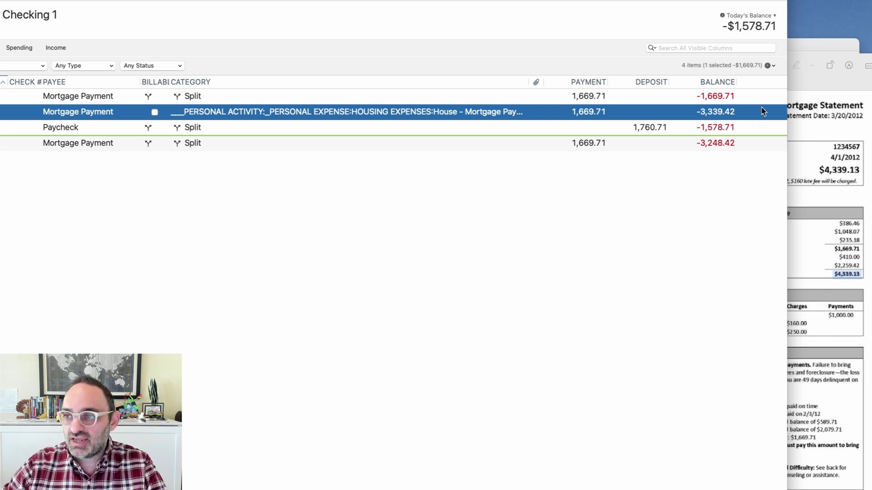
Check the housing expenses in the Cash Flow Main report, and widen the register's Category column to show the full category name.
click(830, 42)
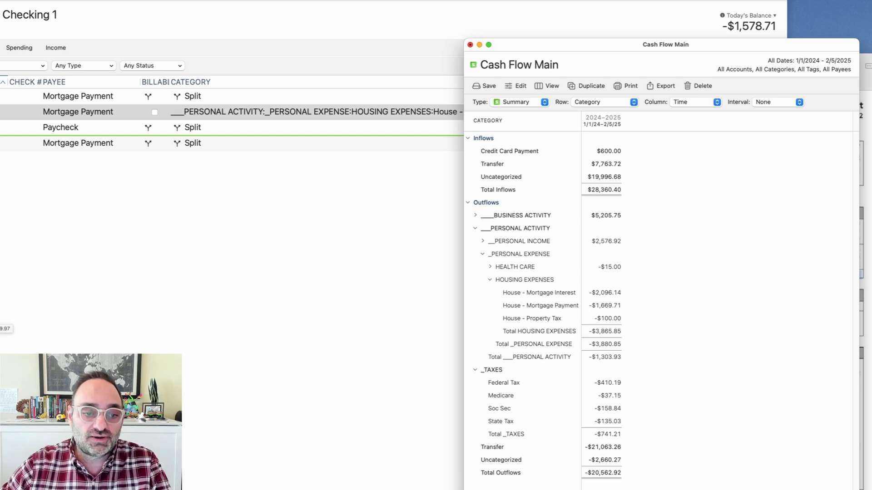
click(159, 321)
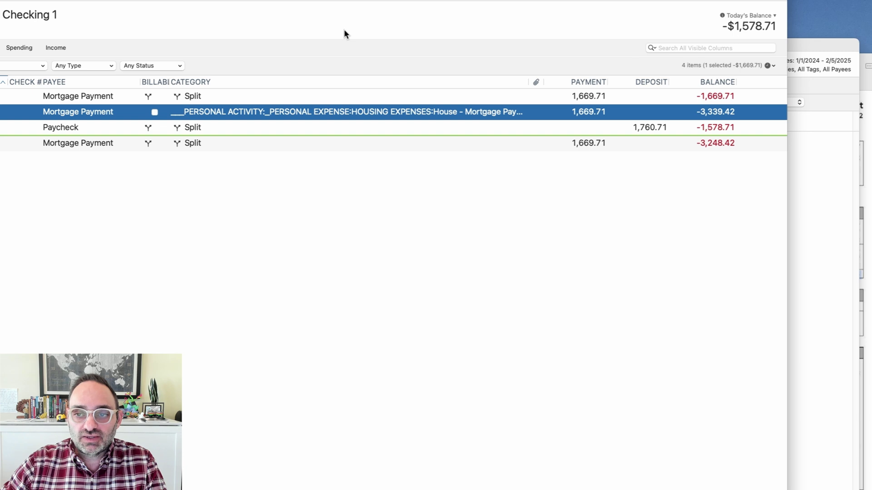
drag(526, 82, 556, 81)
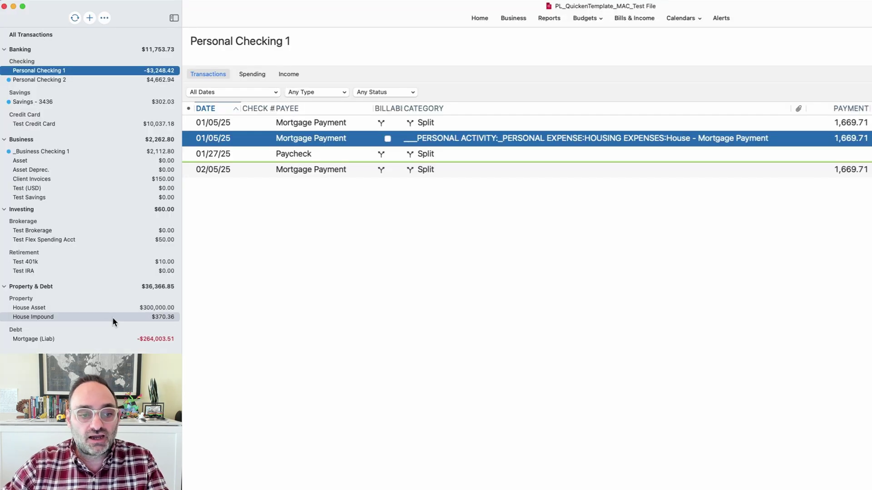
Review the transactions in the House Impound register and bring up the Cash Flow Main report to compare them.
click(162, 317)
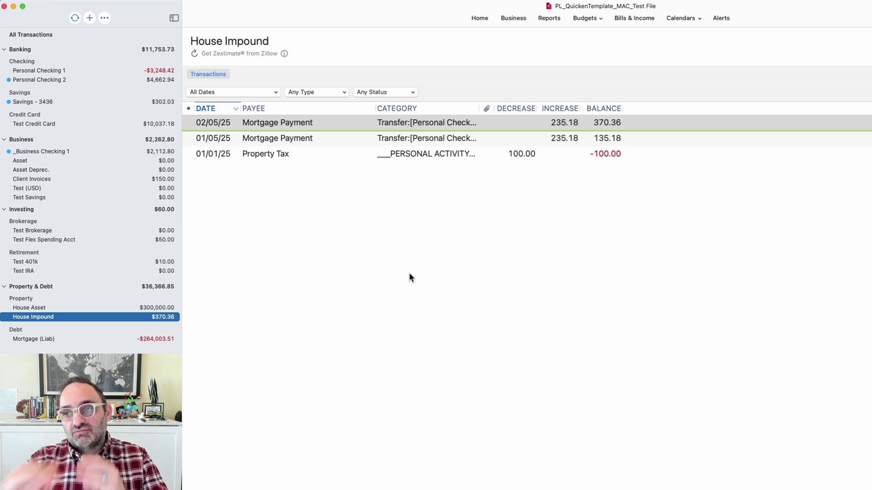
key(super+grave)
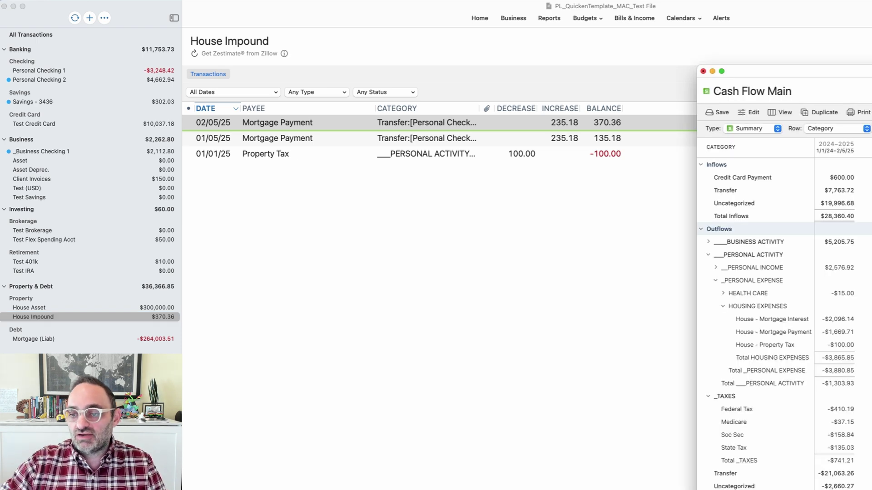